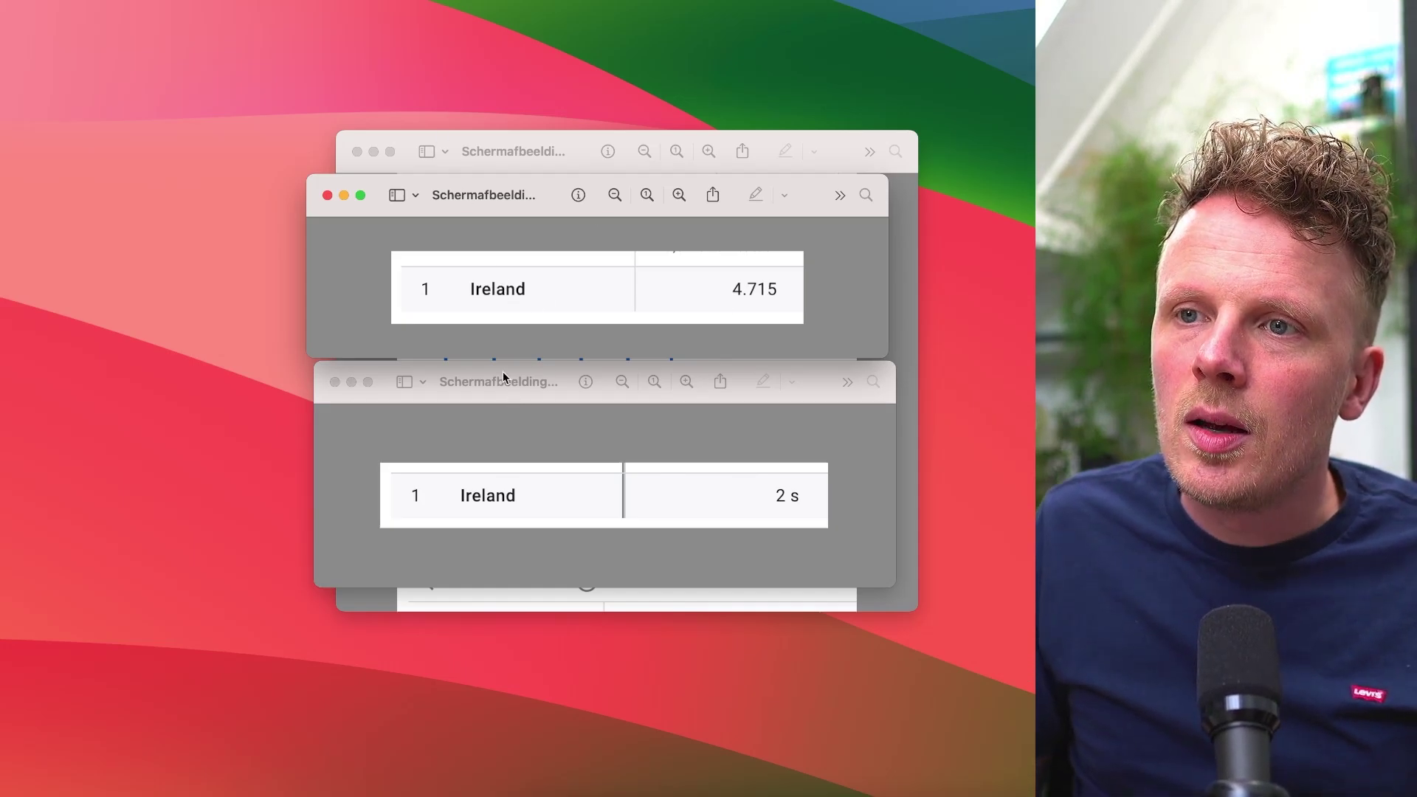
# Arrange the Preview windows so the traffic-spike chart sits in front beside the Ireland screenshots
pyautogui.moveTo(494, 378); pyautogui.dragTo(488, 349)
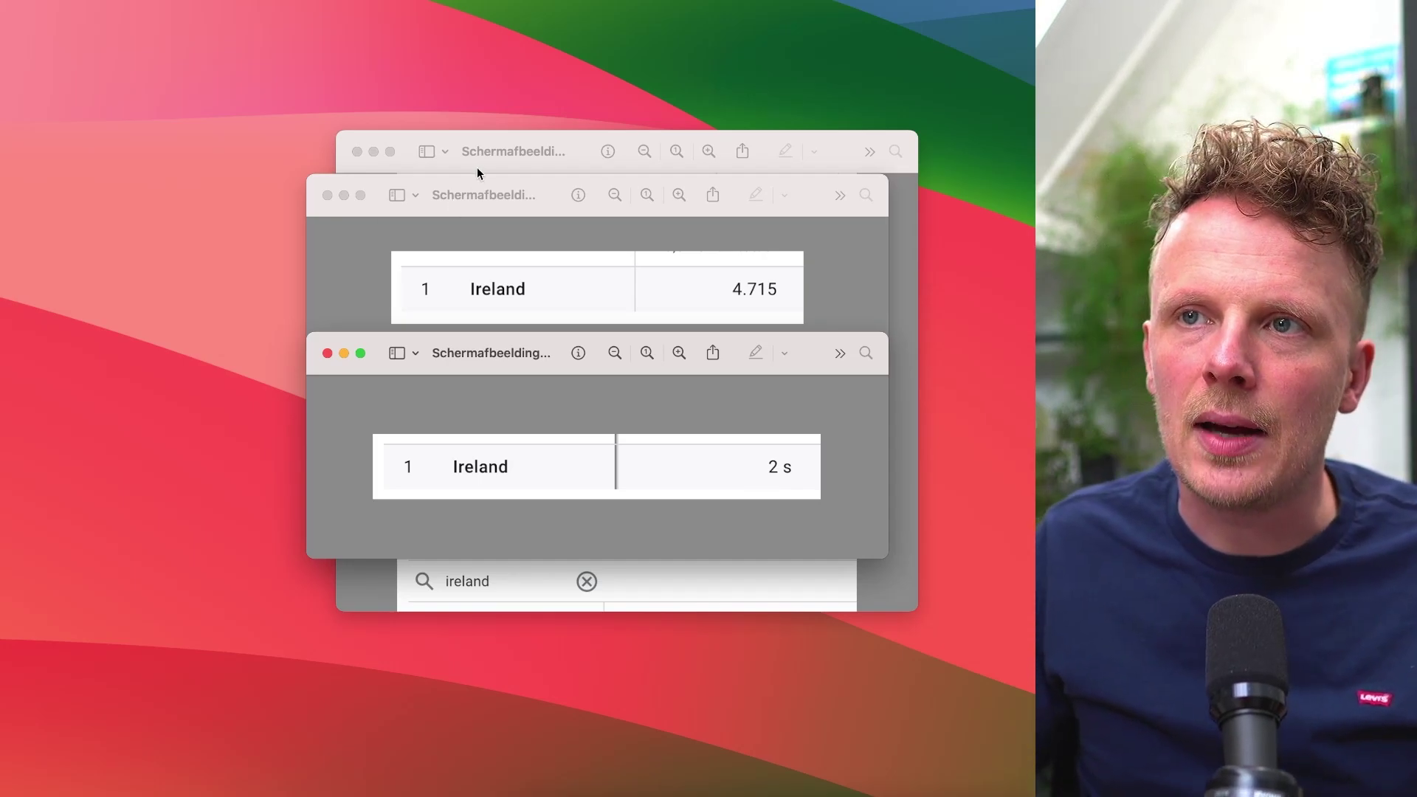
pyautogui.moveTo(481, 142); pyautogui.dragTo(460, 93)
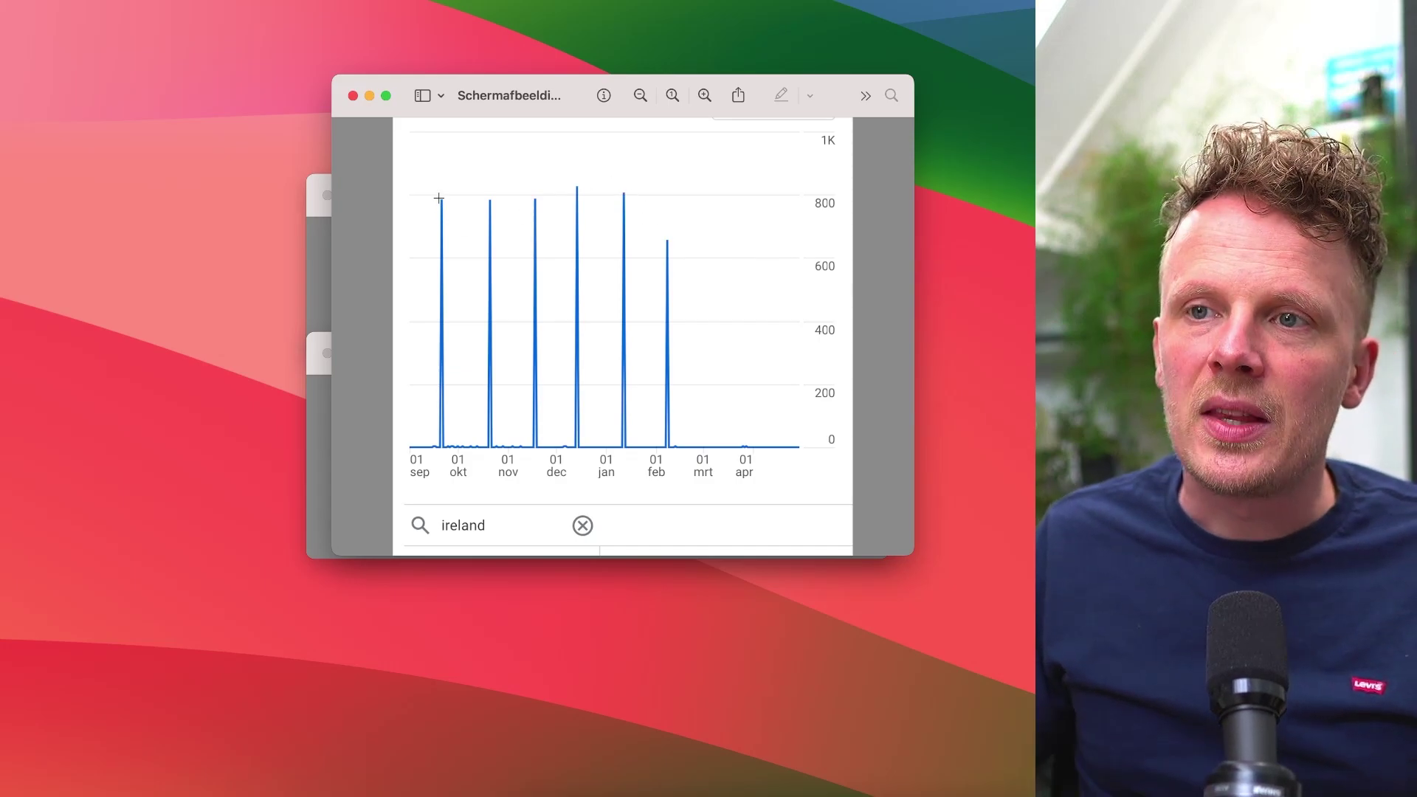
pyautogui.moveTo(507, 79)
pyautogui.mouseDown()
pyautogui.moveTo(784, 104)
pyautogui.moveTo(765, 138)
pyautogui.mouseUp()
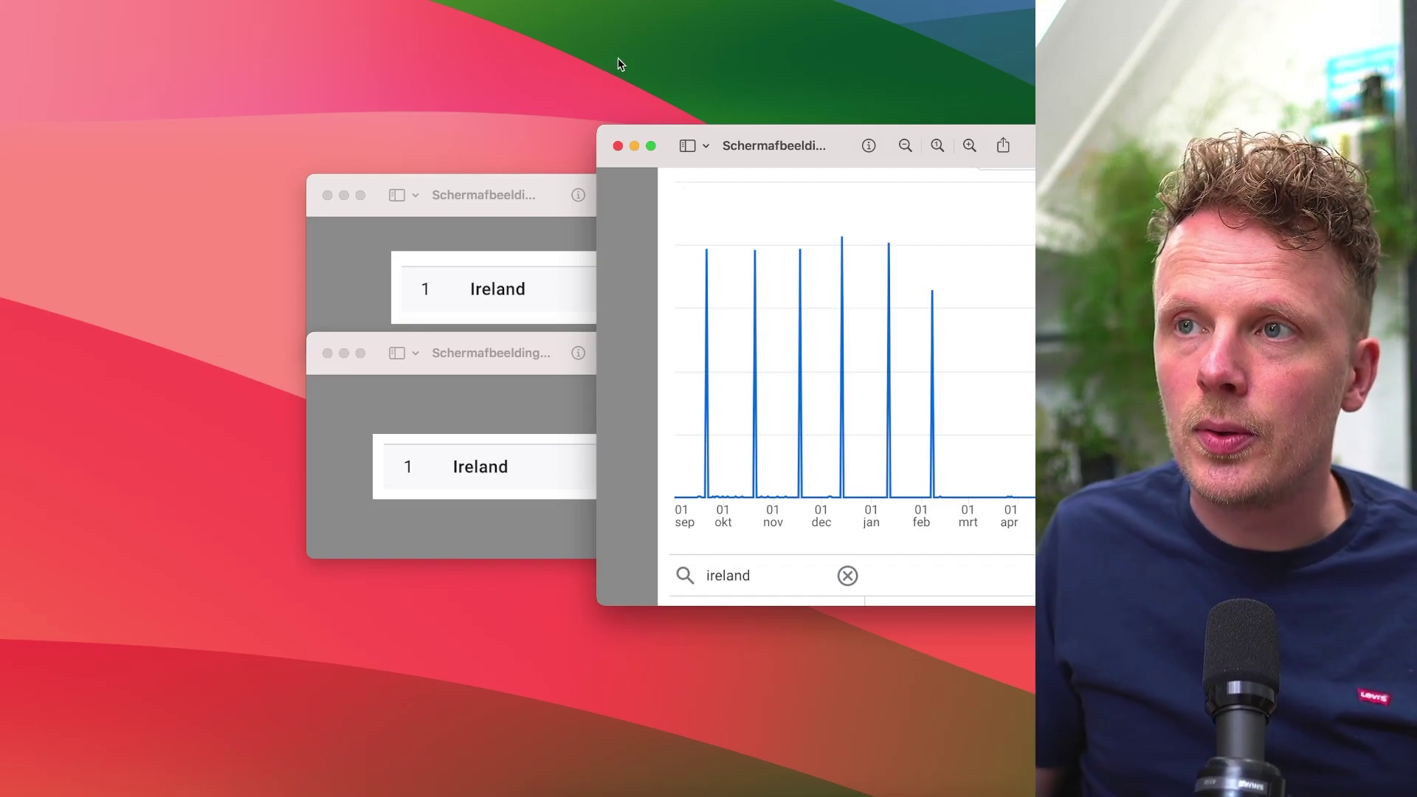
pyautogui.moveTo(684, 136); pyautogui.dragTo(660, 124)
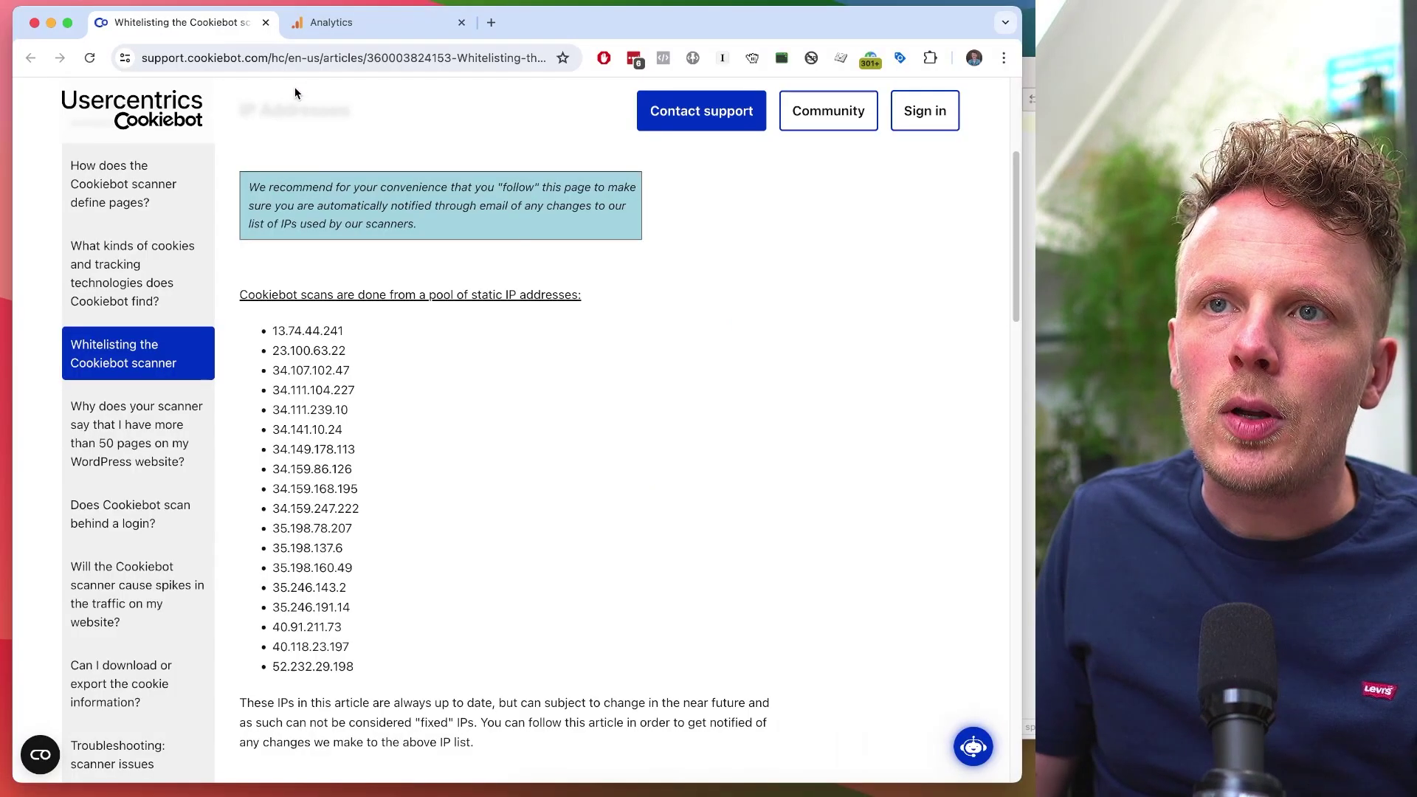
pyautogui.scroll(5, 339, 330)
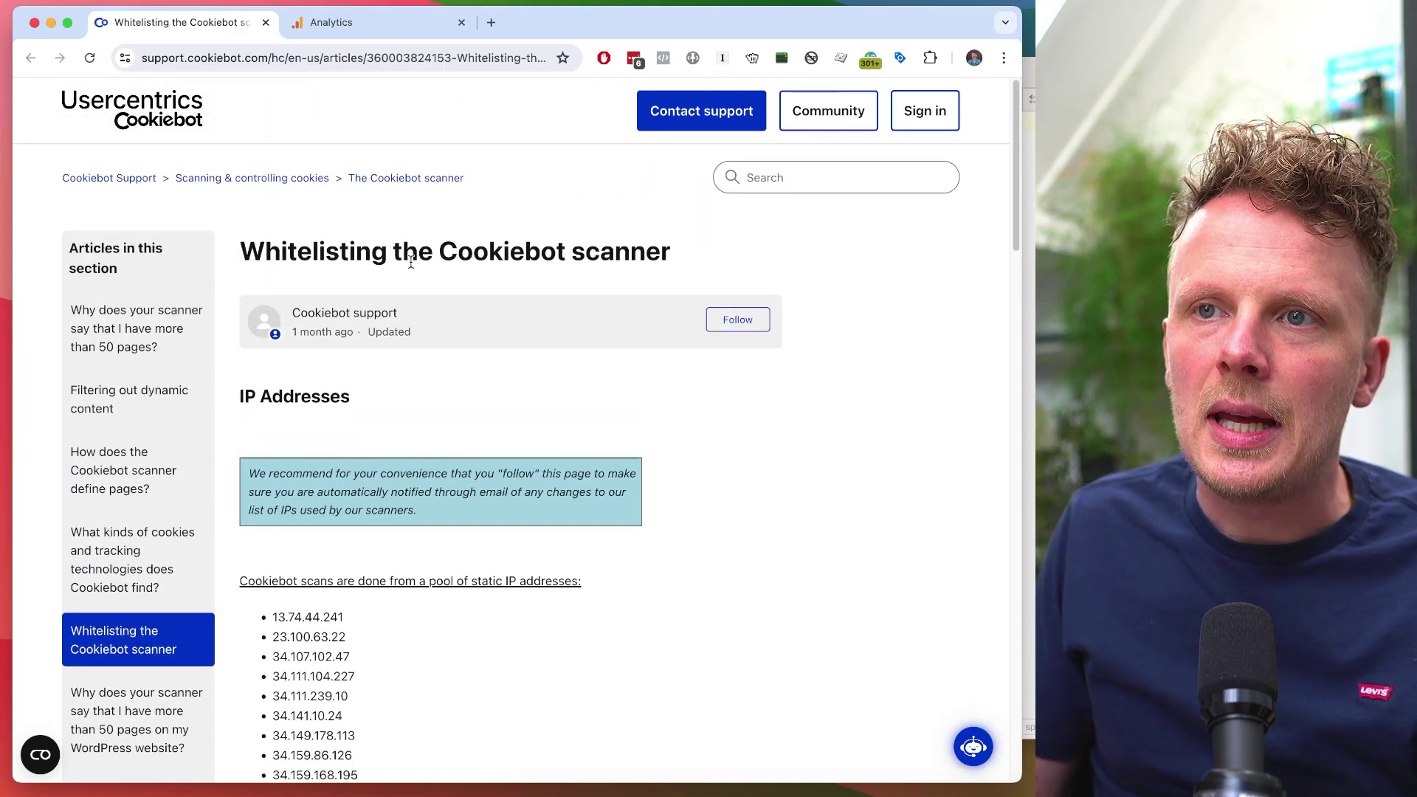
pyautogui.scroll(-4, 366, 538)
pyautogui.scroll(-3, 365, 558)
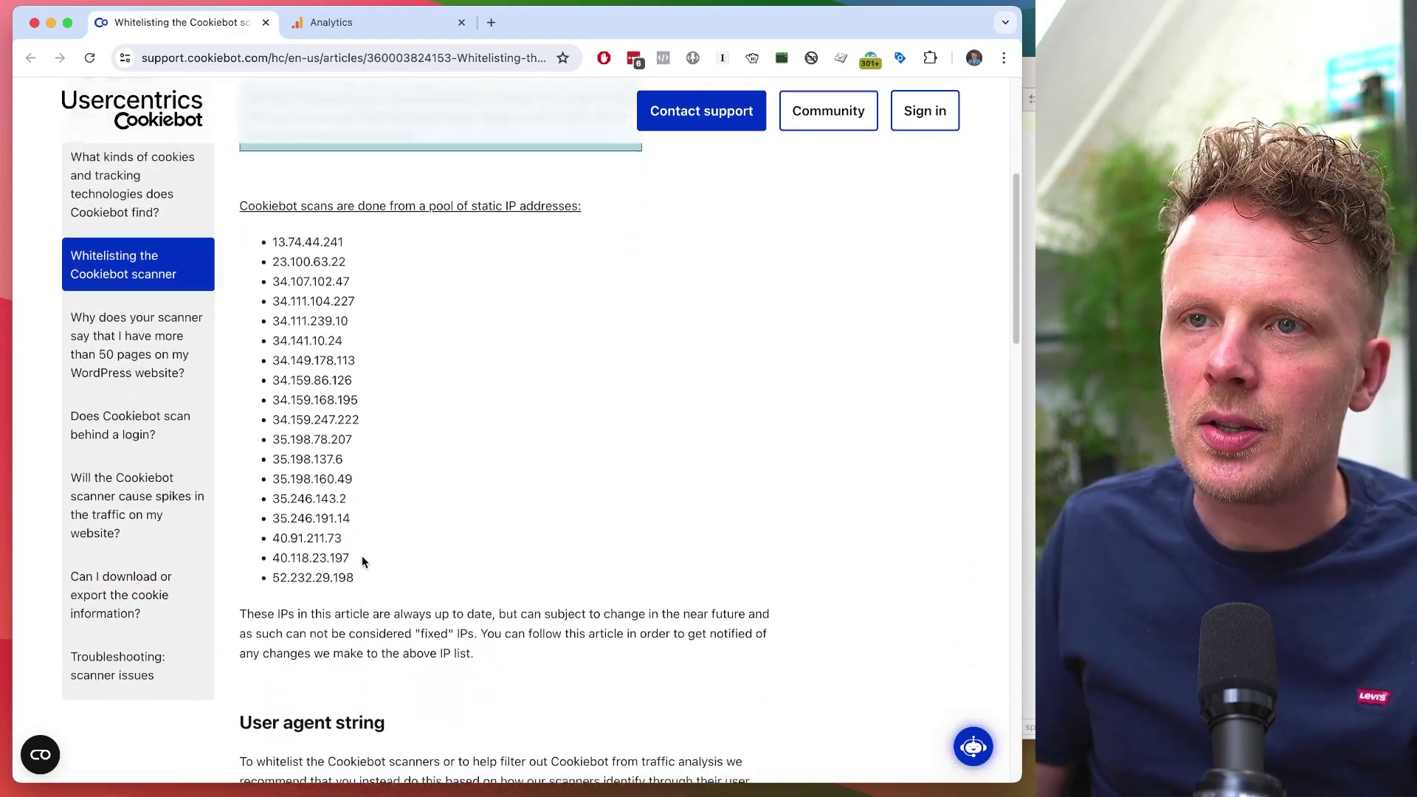
pyautogui.scroll(1, 365, 559)
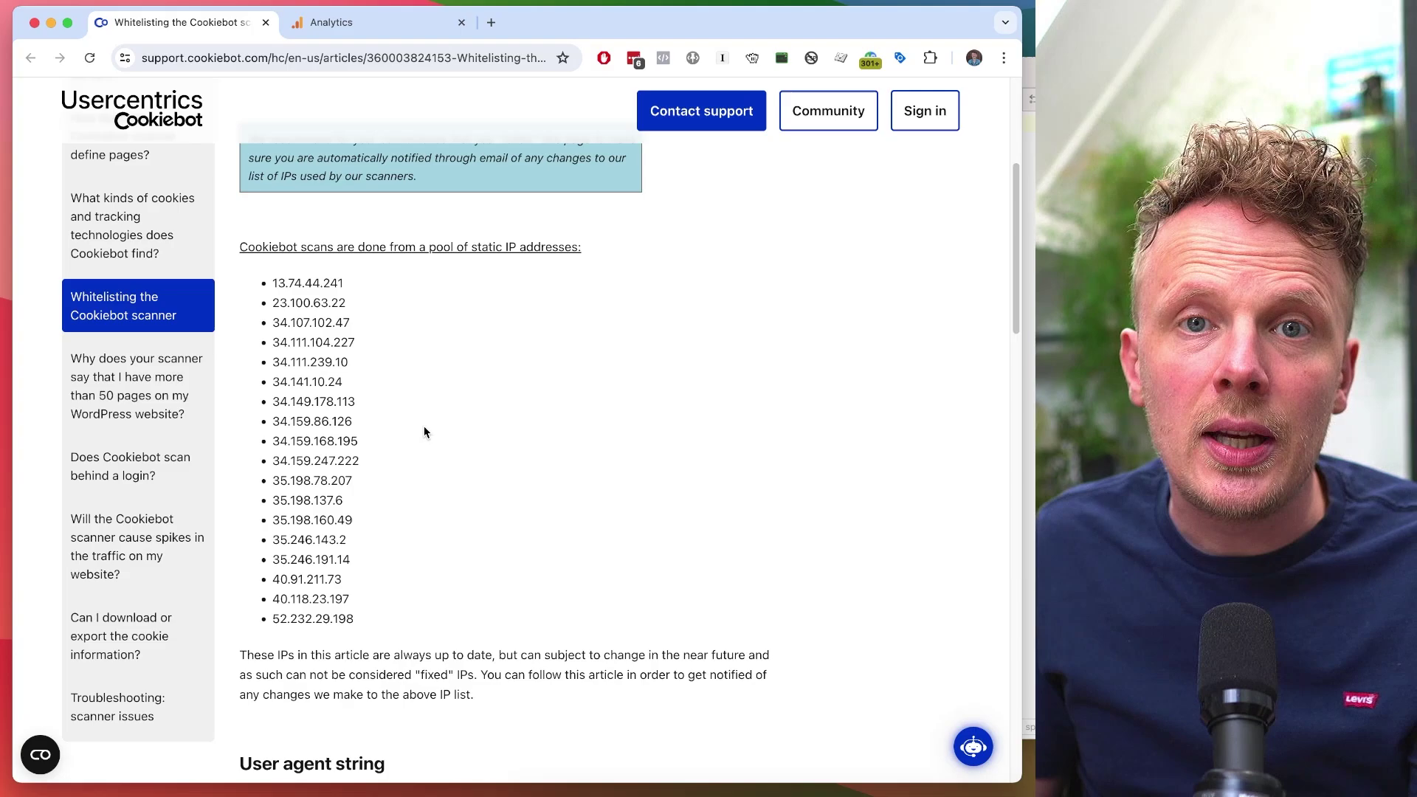
# Select all 18 Cookiebot scanner IP addresses in the whitelisting article
pyautogui.moveTo(279, 284); pyautogui.dragTo(338, 553)
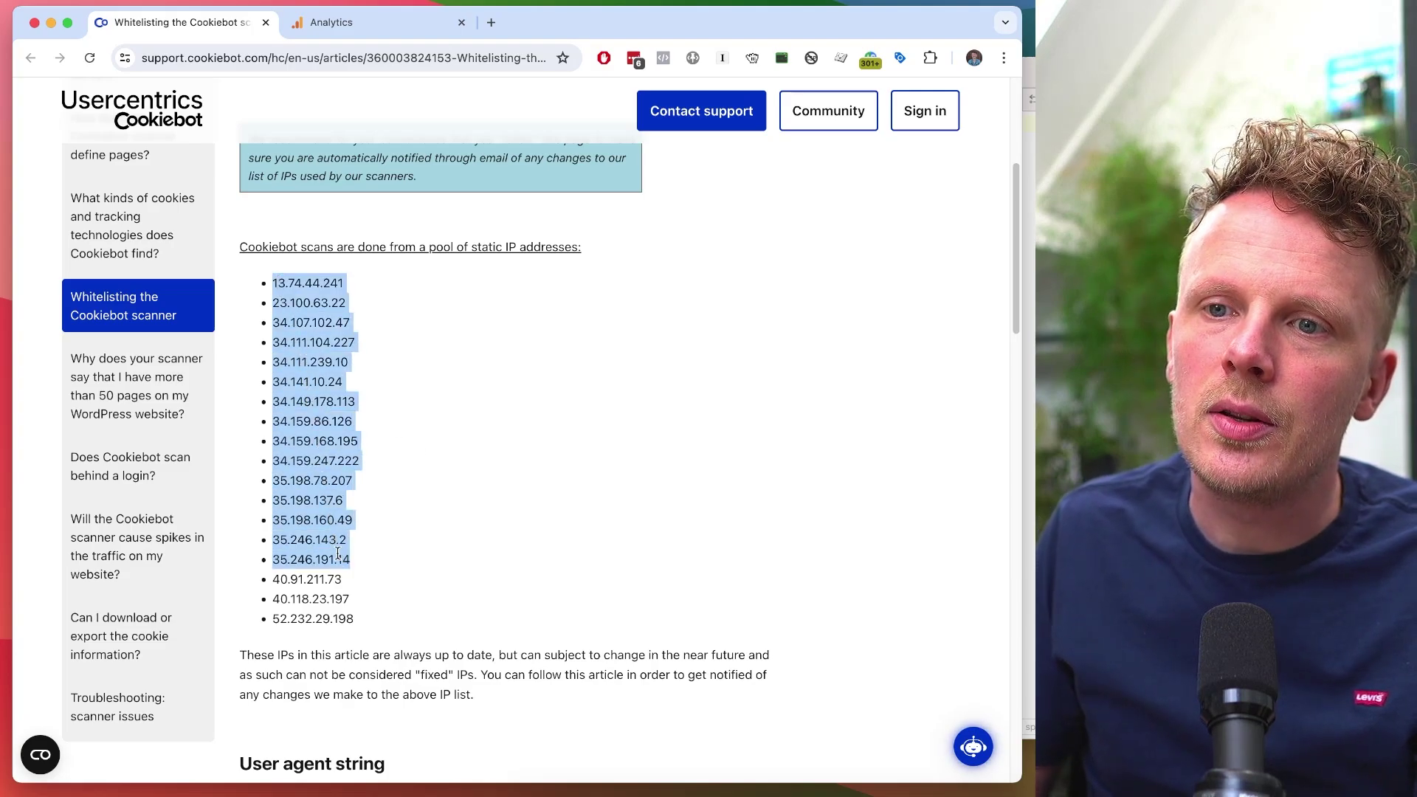
# Paste the 18 IPs into Nova, join them into one pipe-separated line and select it all
pyautogui.press('super+c')
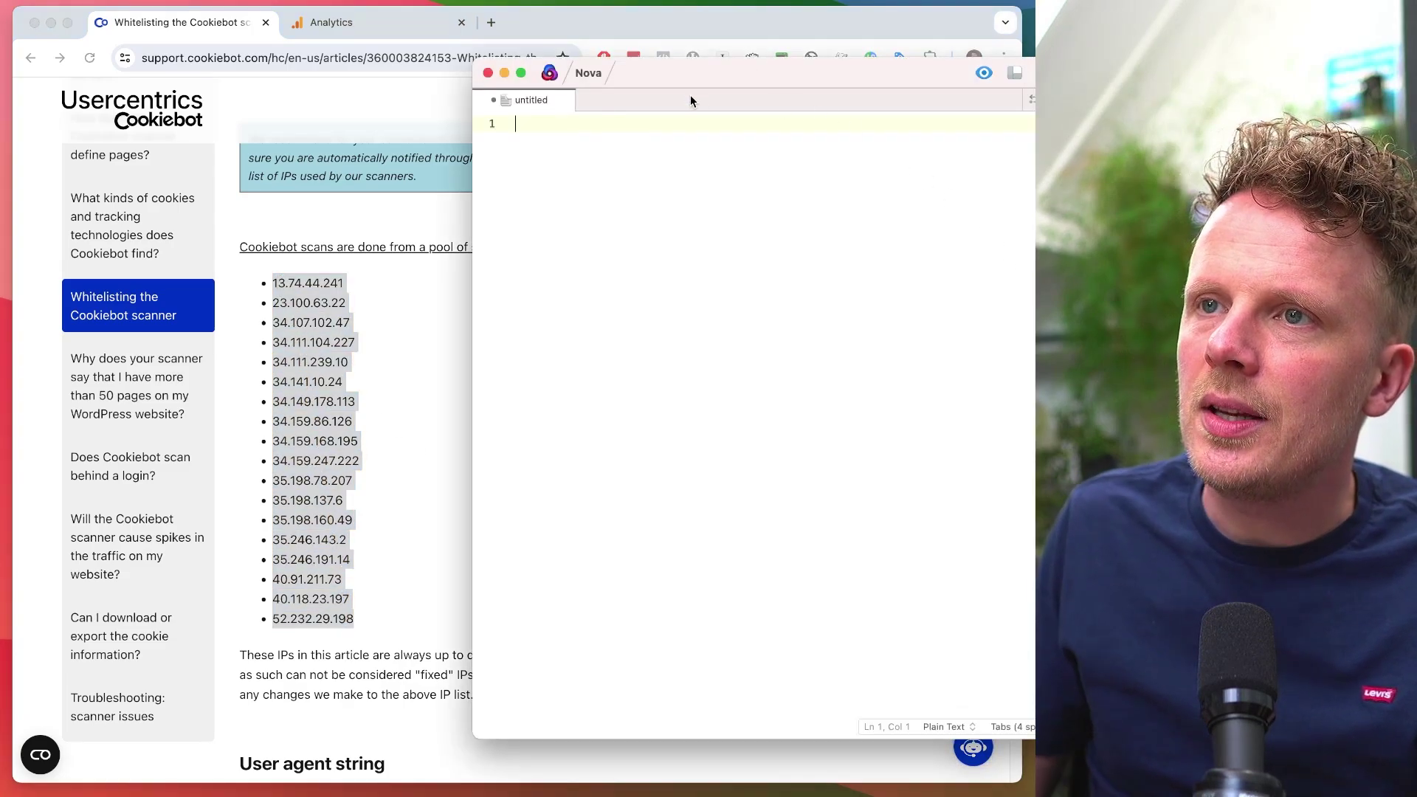
pyautogui.press('super+v')
pyautogui.click(562, 204)
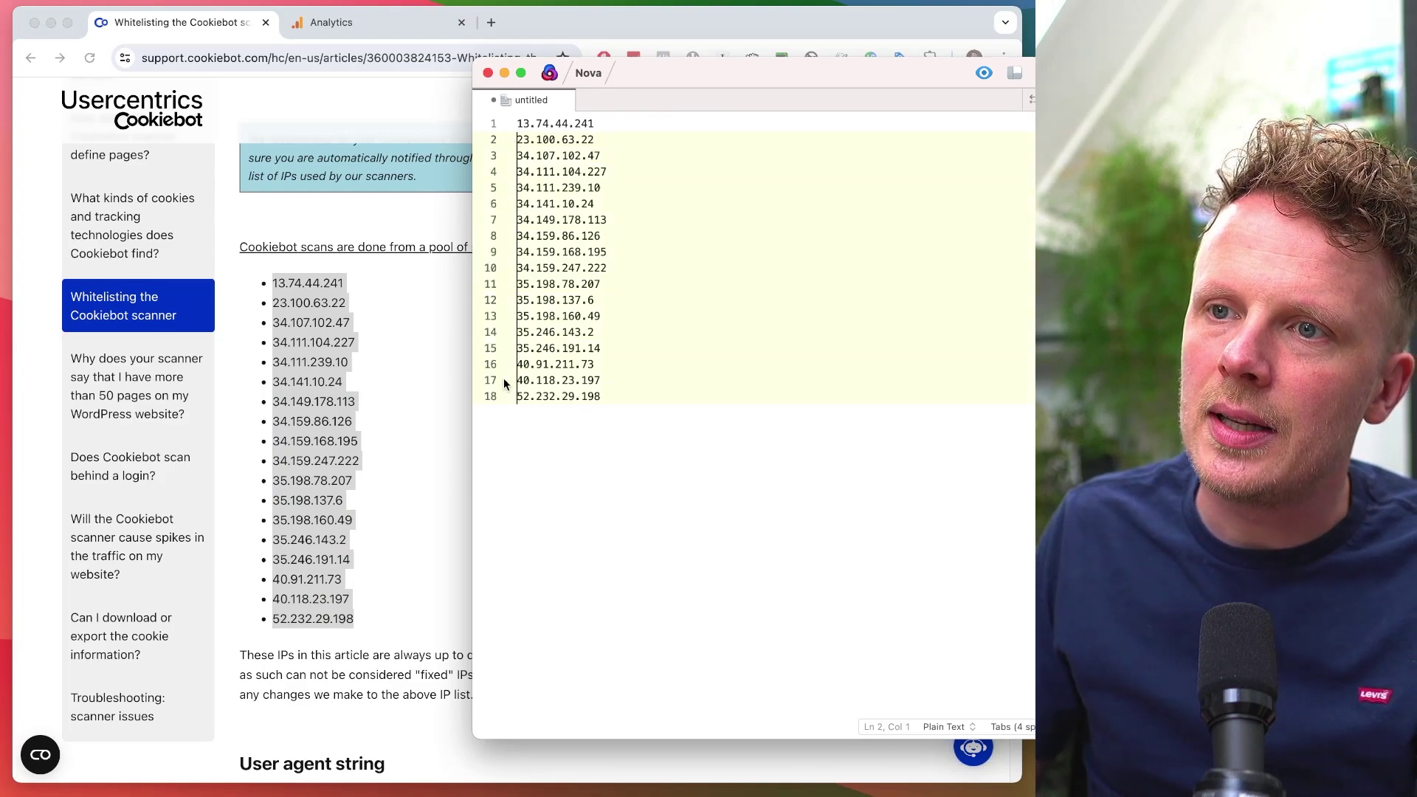
pyautogui.press('BackSpace')
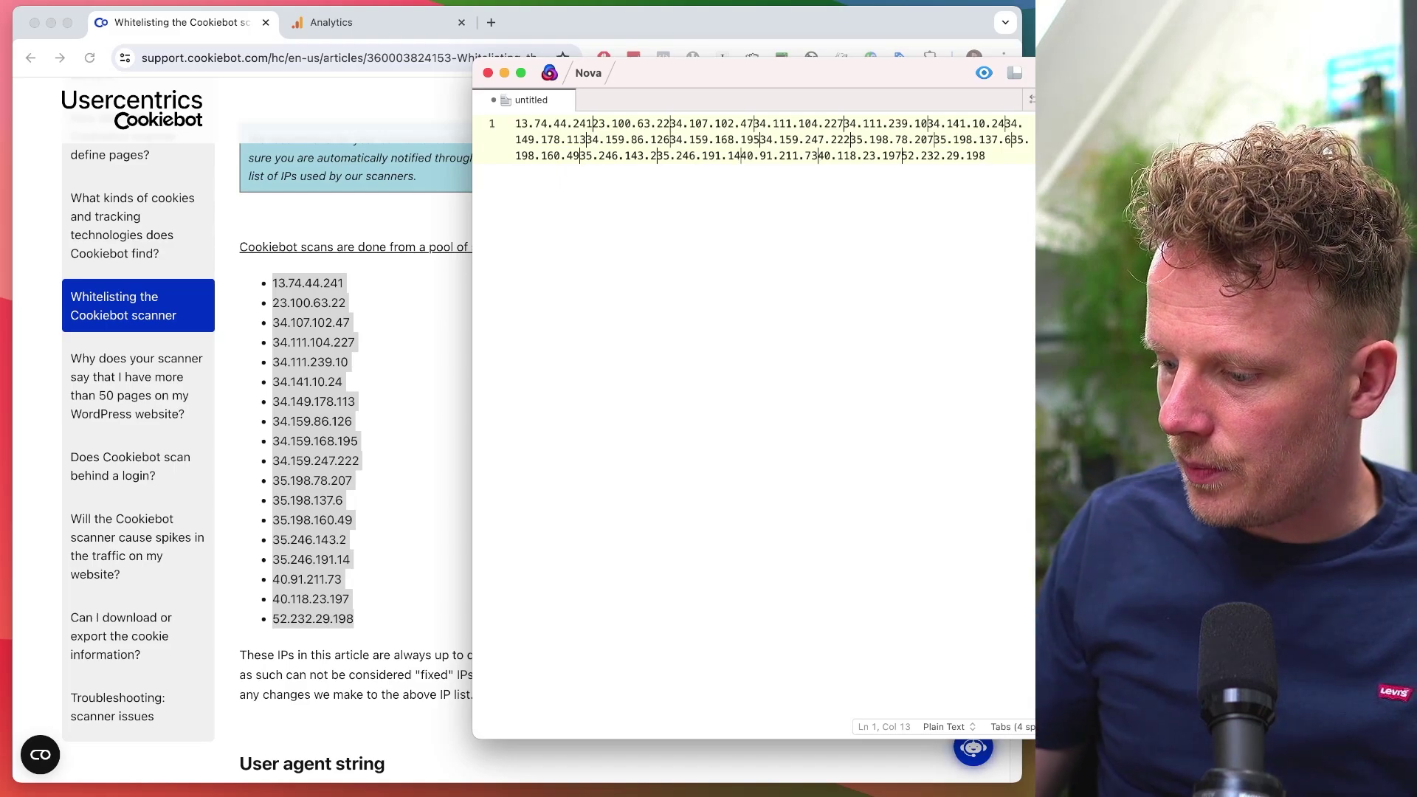
pyautogui.write('|')
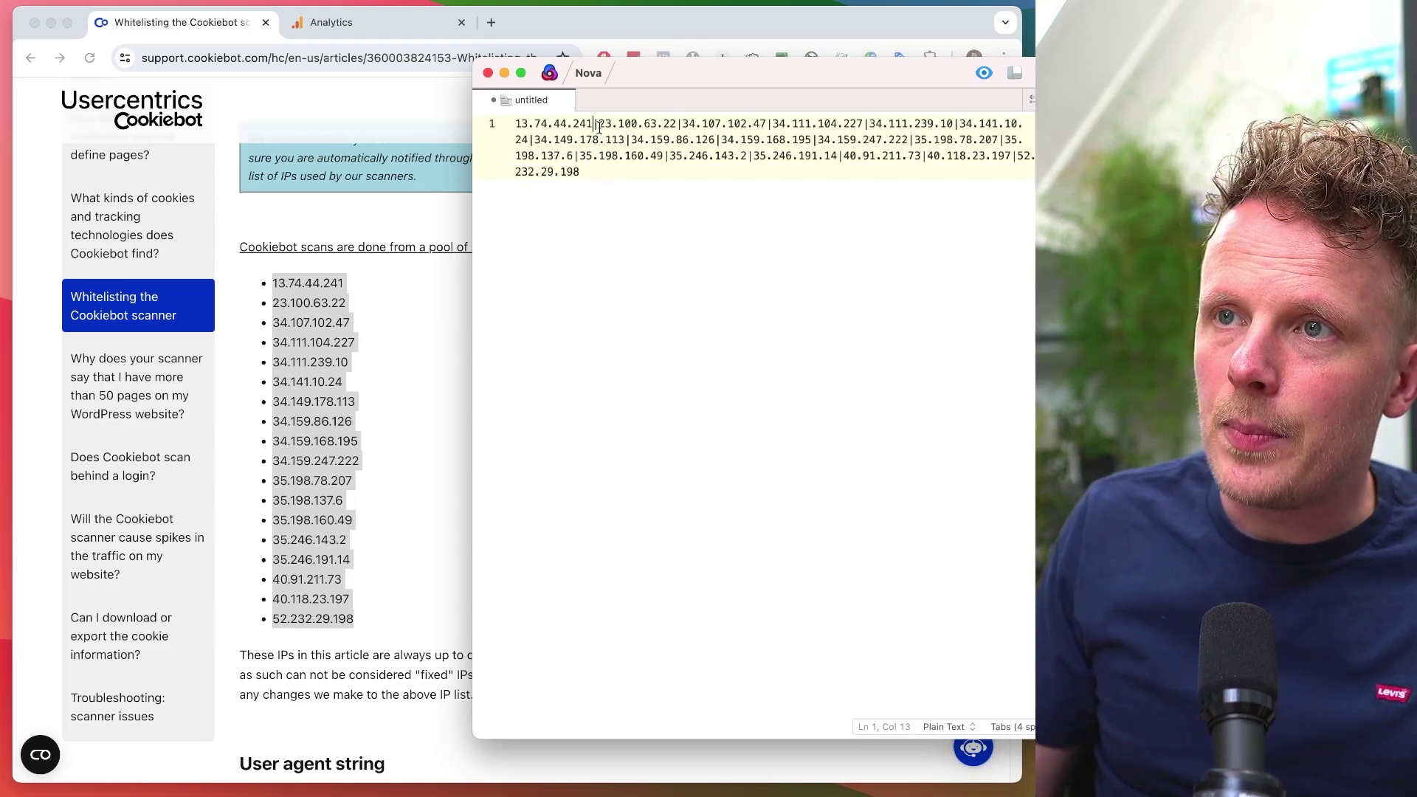
pyautogui.click(679, 123)
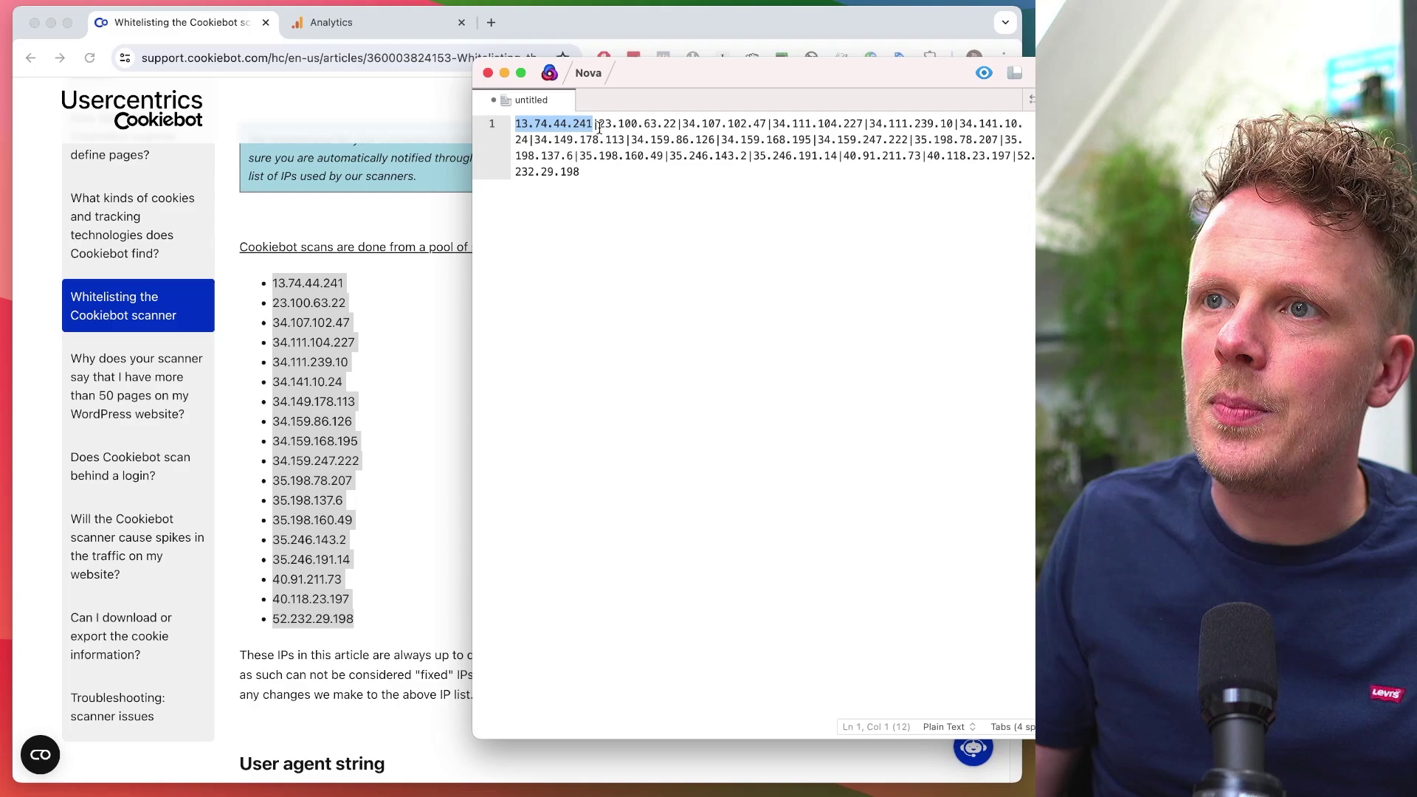
pyautogui.click(598, 125)
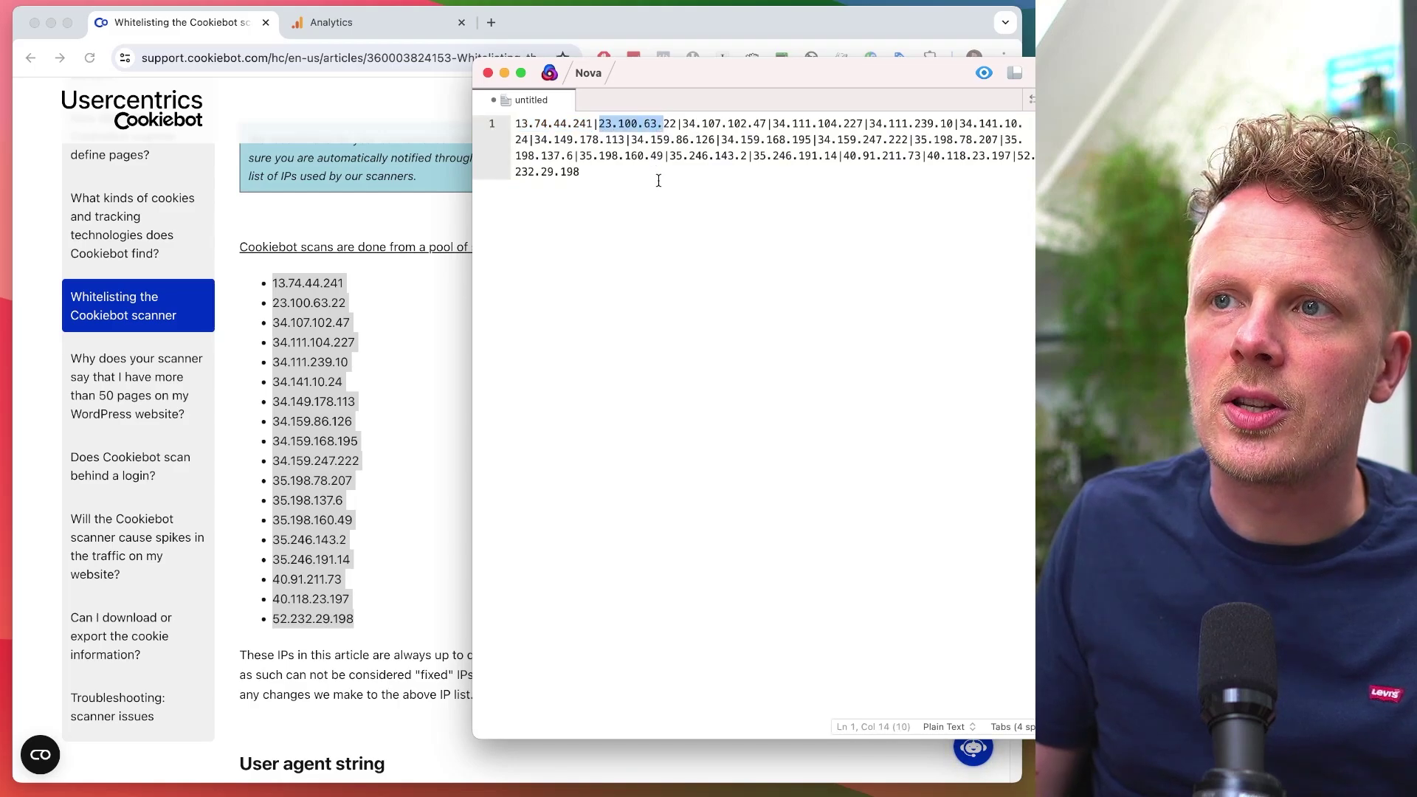
pyautogui.press('super+a')
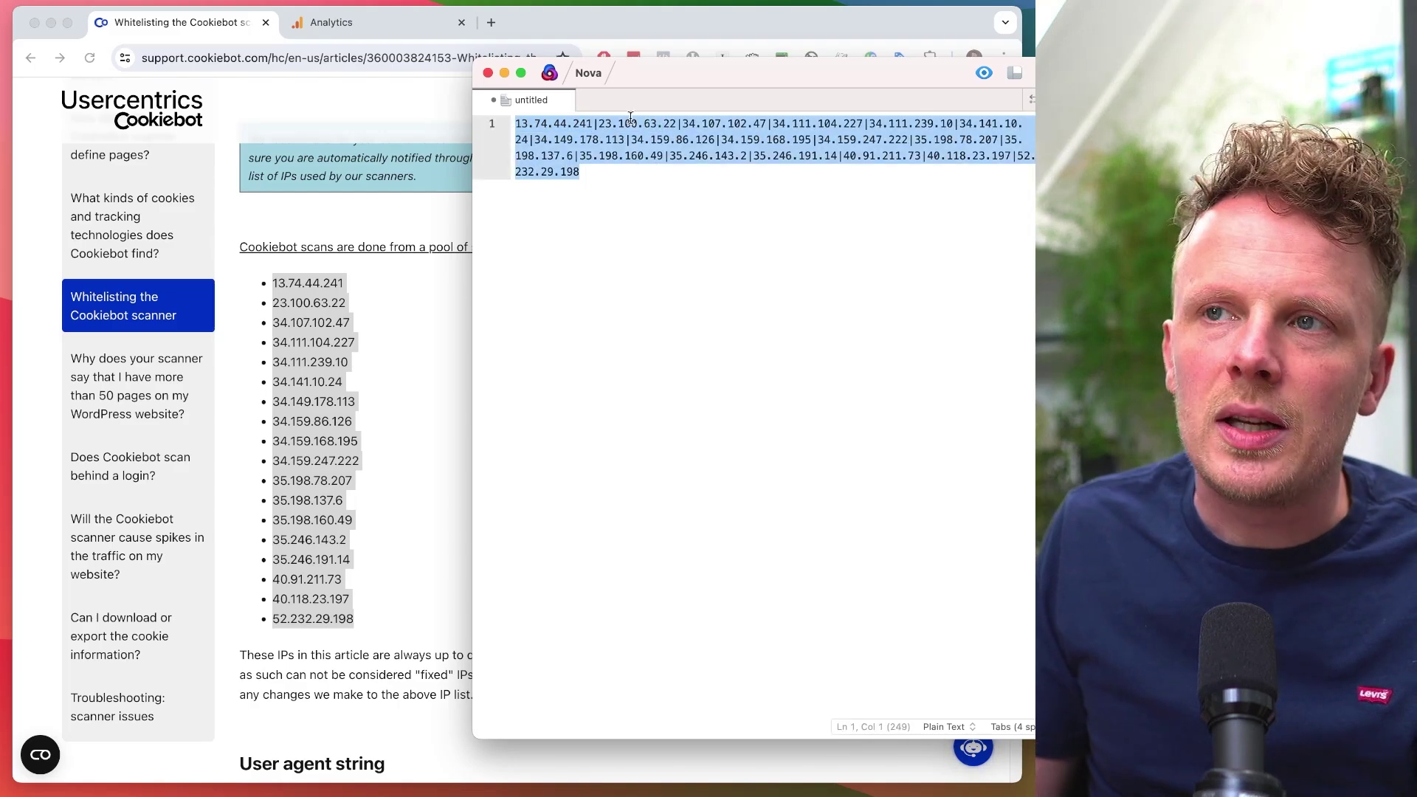
# Go to Admin > Data streams and open the leonkorteweg.nl web stream details
pyautogui.click(586, 15)
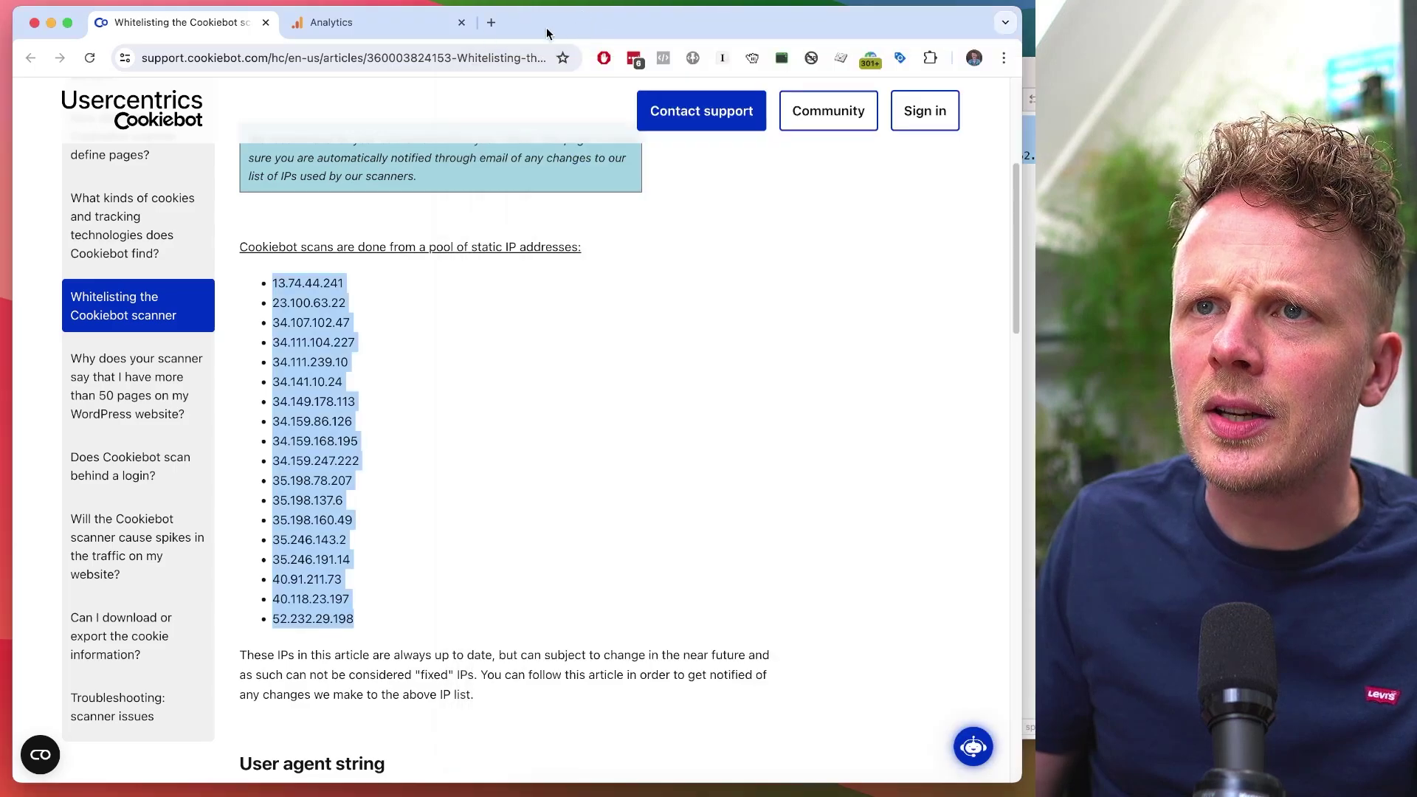
pyautogui.click(387, 23)
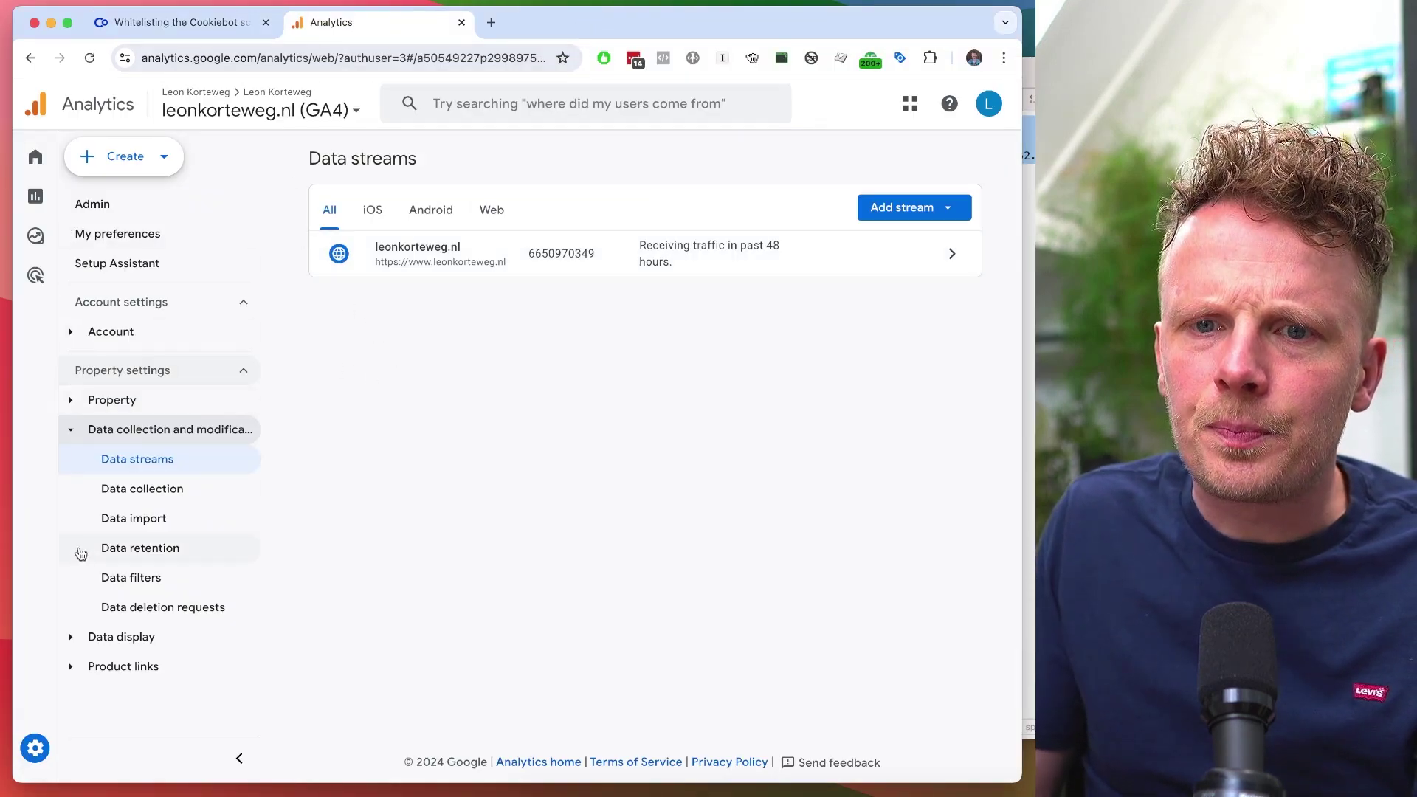
pyautogui.click(44, 748)
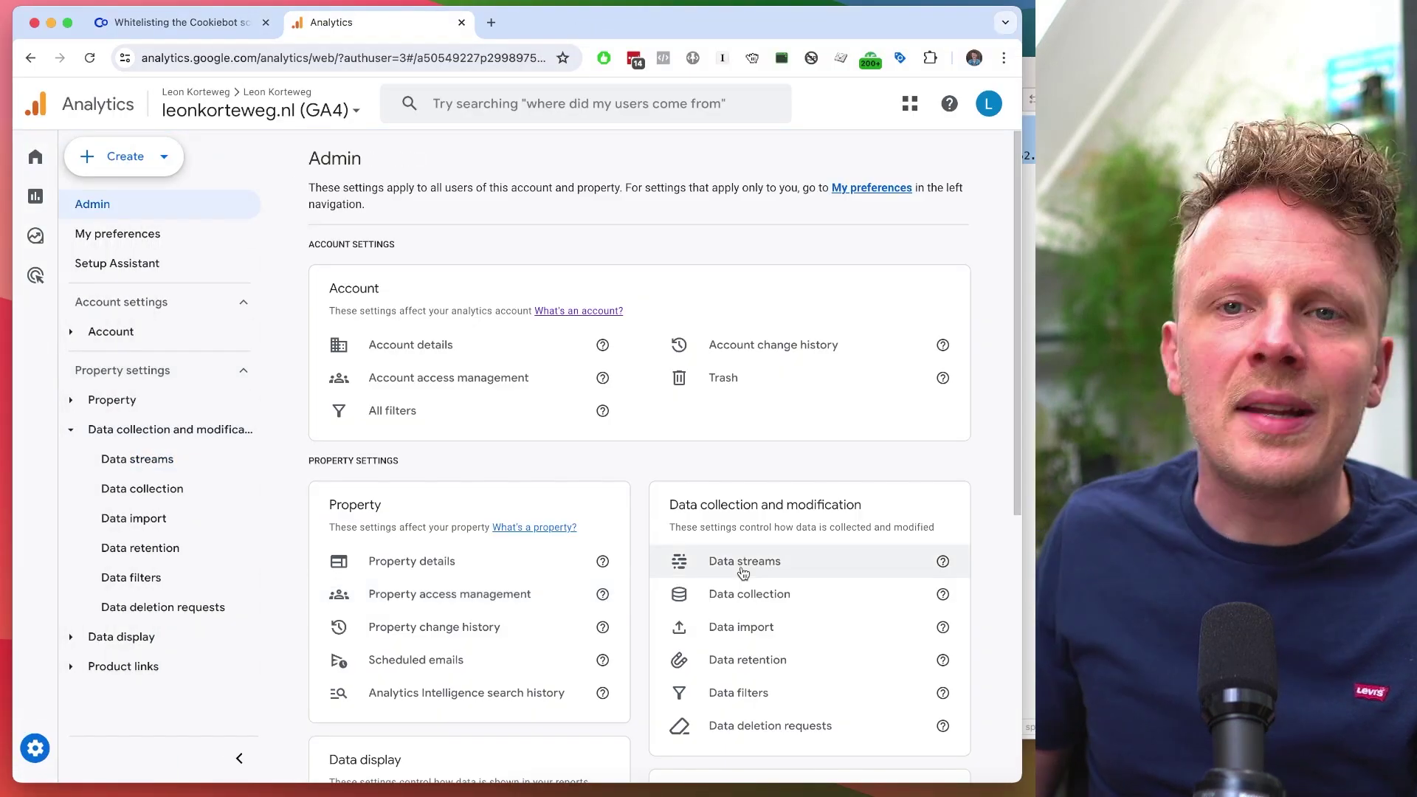
pyautogui.click(744, 560)
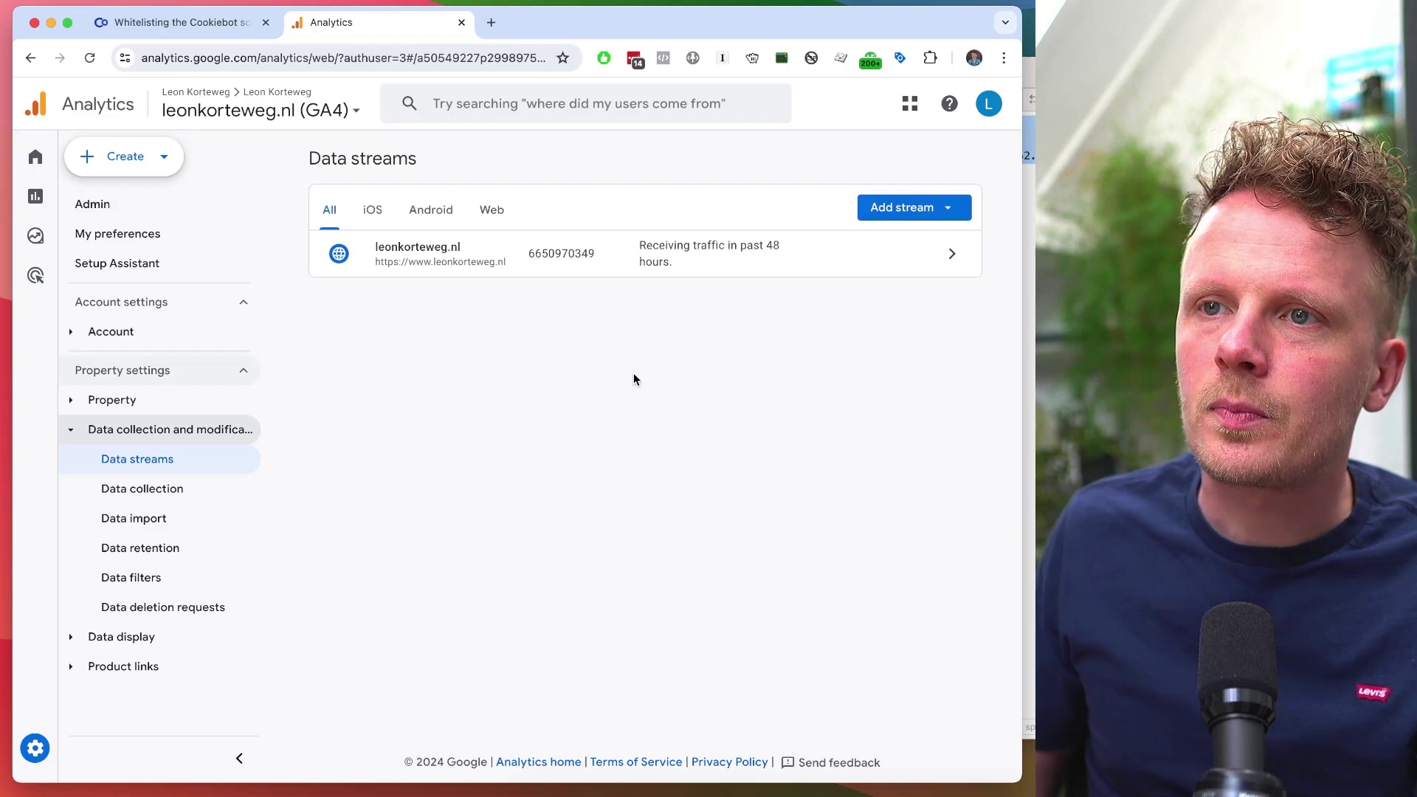
pyautogui.click(572, 260)
pyautogui.scroll(-5, 532, 426)
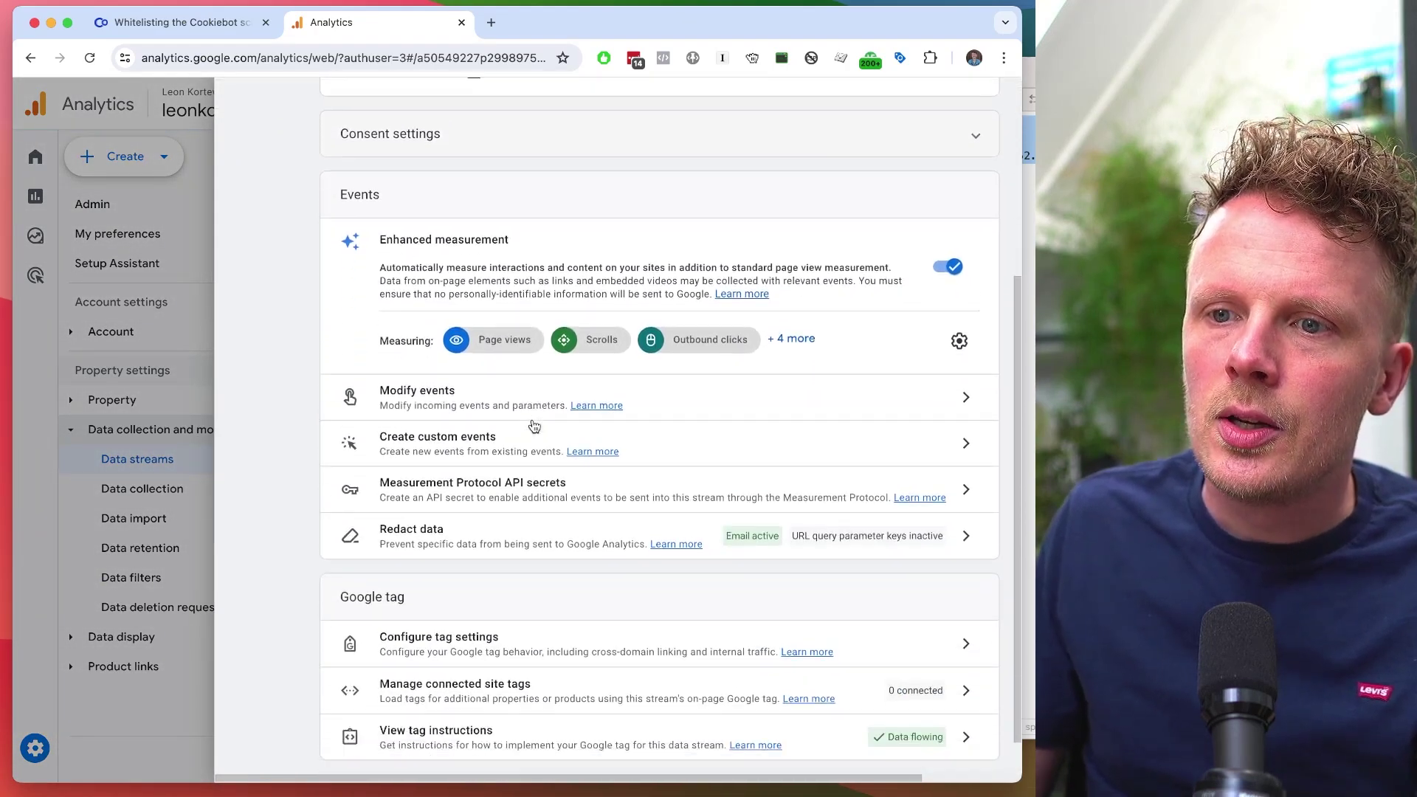
pyautogui.scroll(-1, 532, 426)
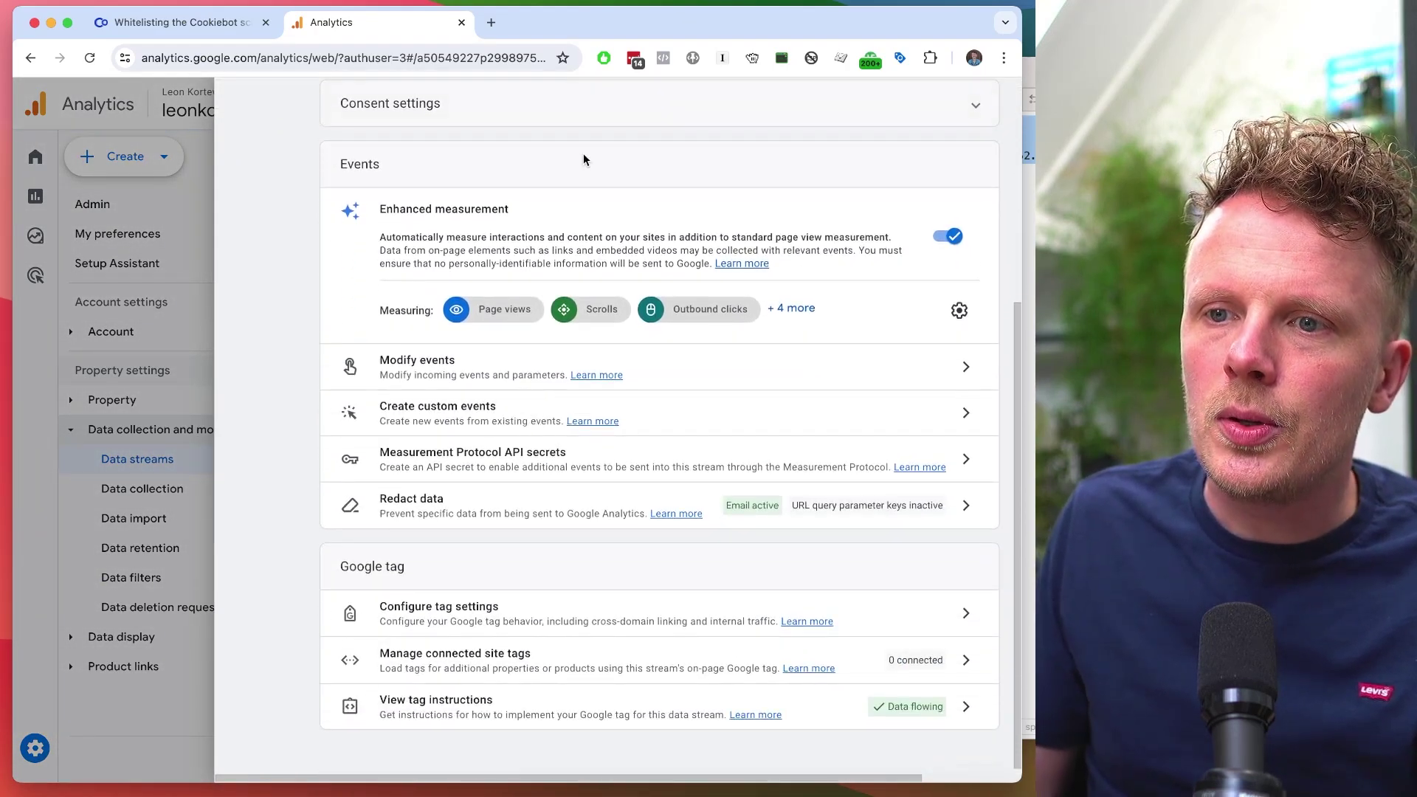
# Enter the Google tag's configuration settings and expand Show more
pyautogui.click(413, 613)
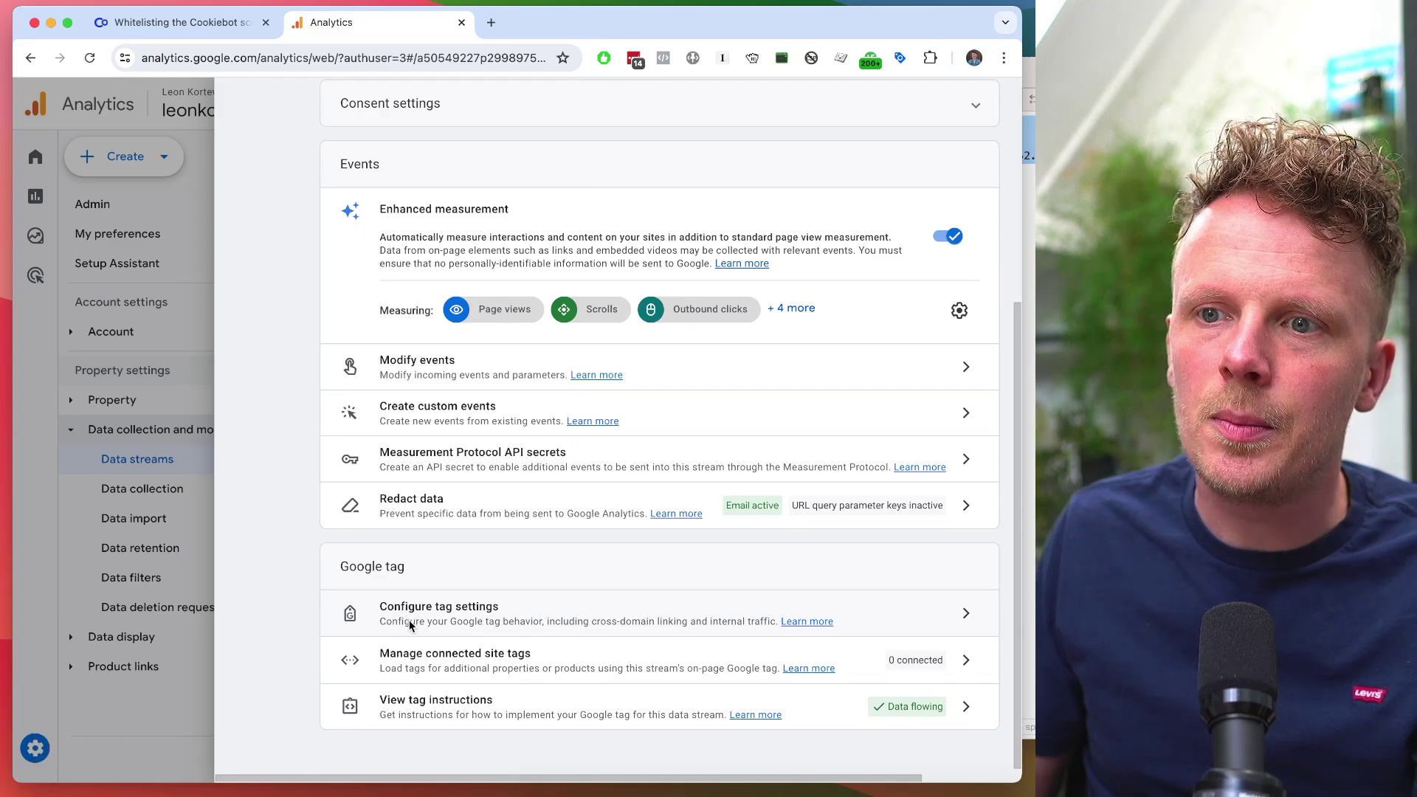
pyautogui.scroll(-1, 432, 602)
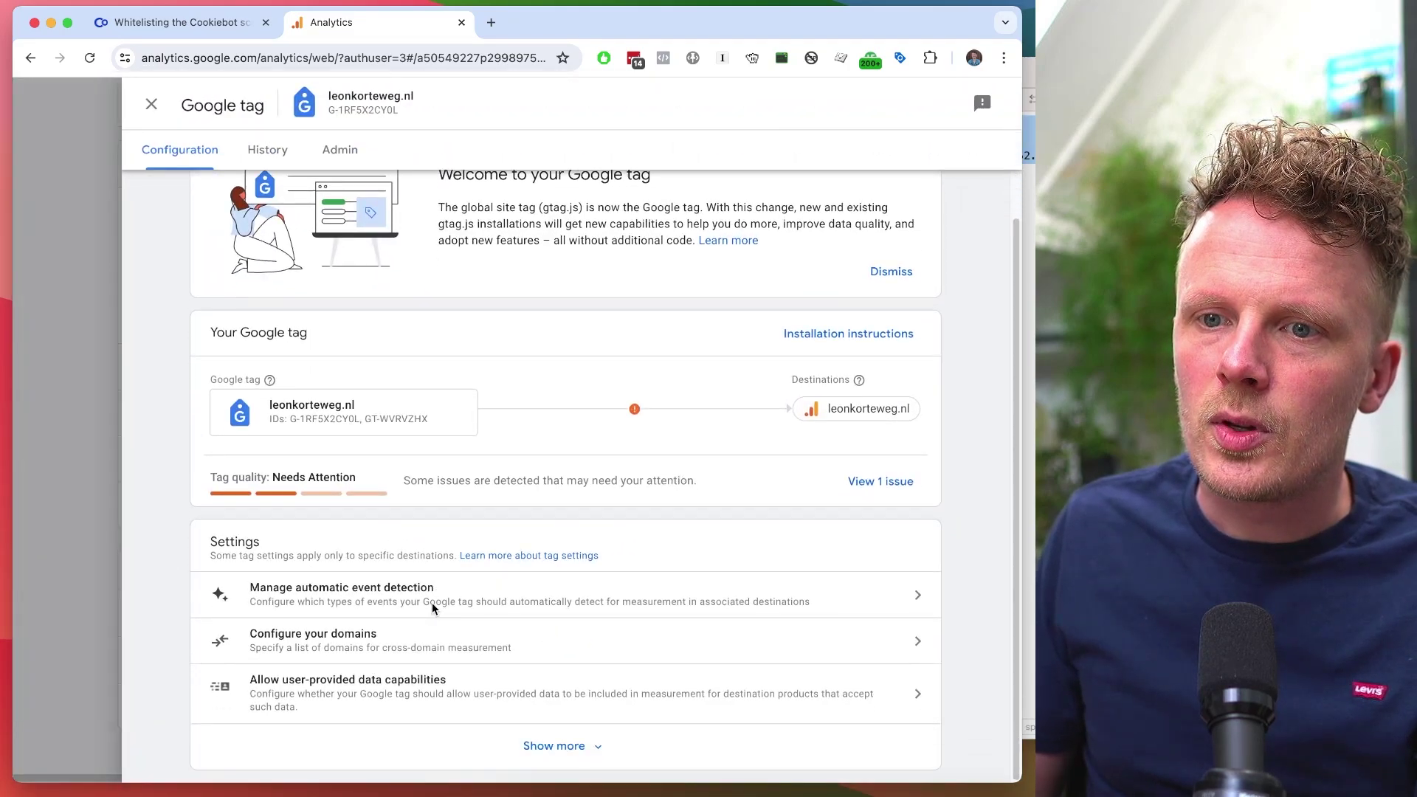
pyautogui.click(536, 747)
pyautogui.scroll(-4, 524, 640)
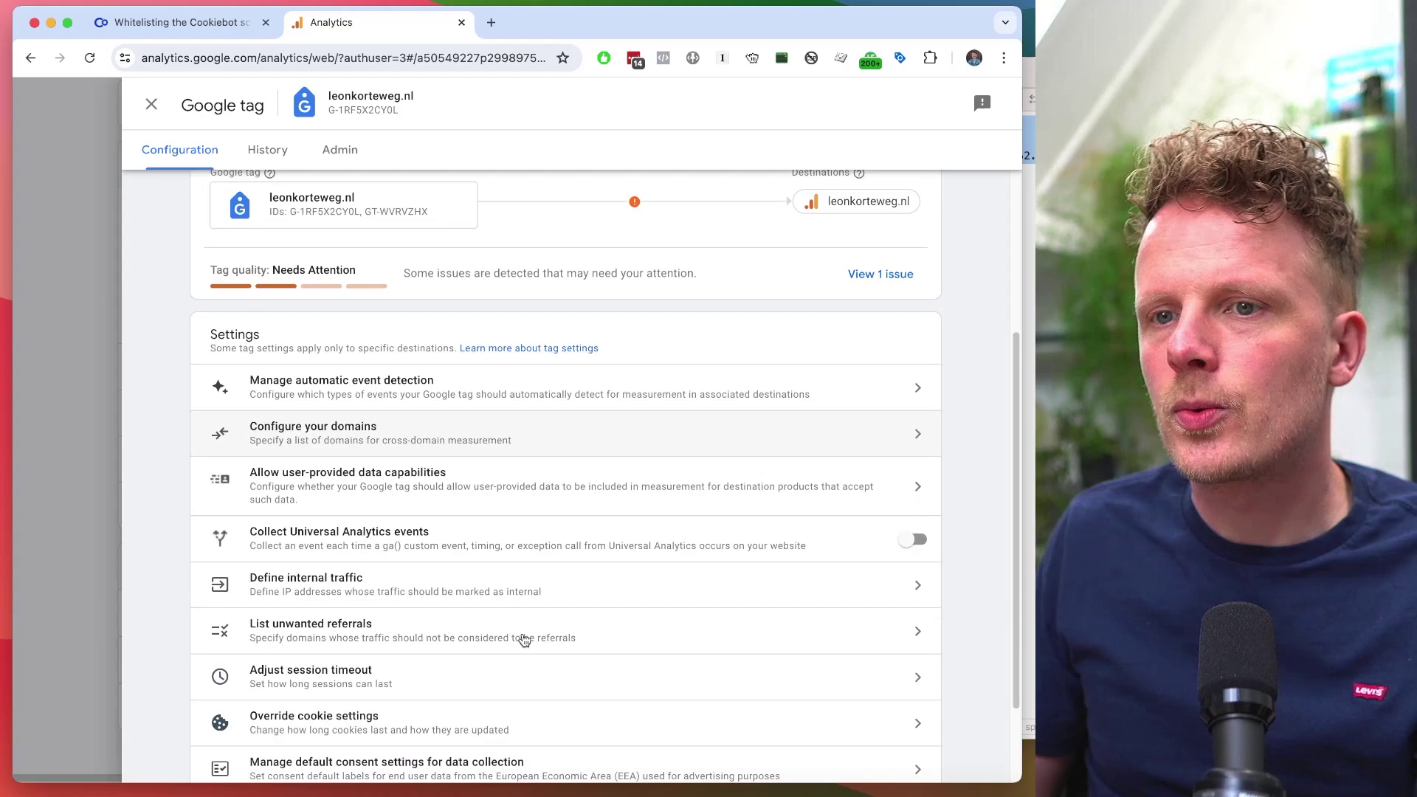
pyautogui.scroll(-2, 523, 640)
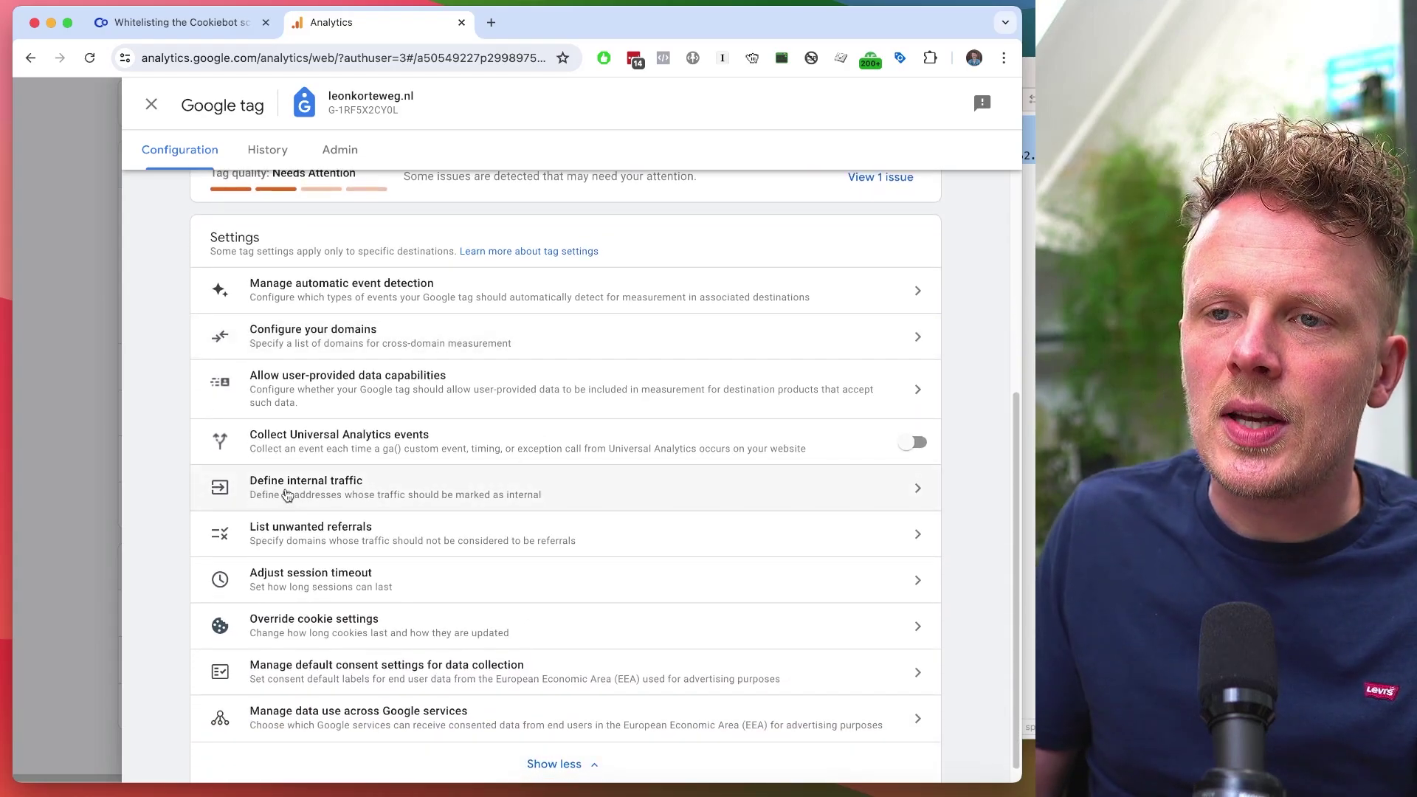
# Start a new internal traffic rule 'Cookiebot' with match type 'matches regular expression'
pyautogui.click(379, 499)
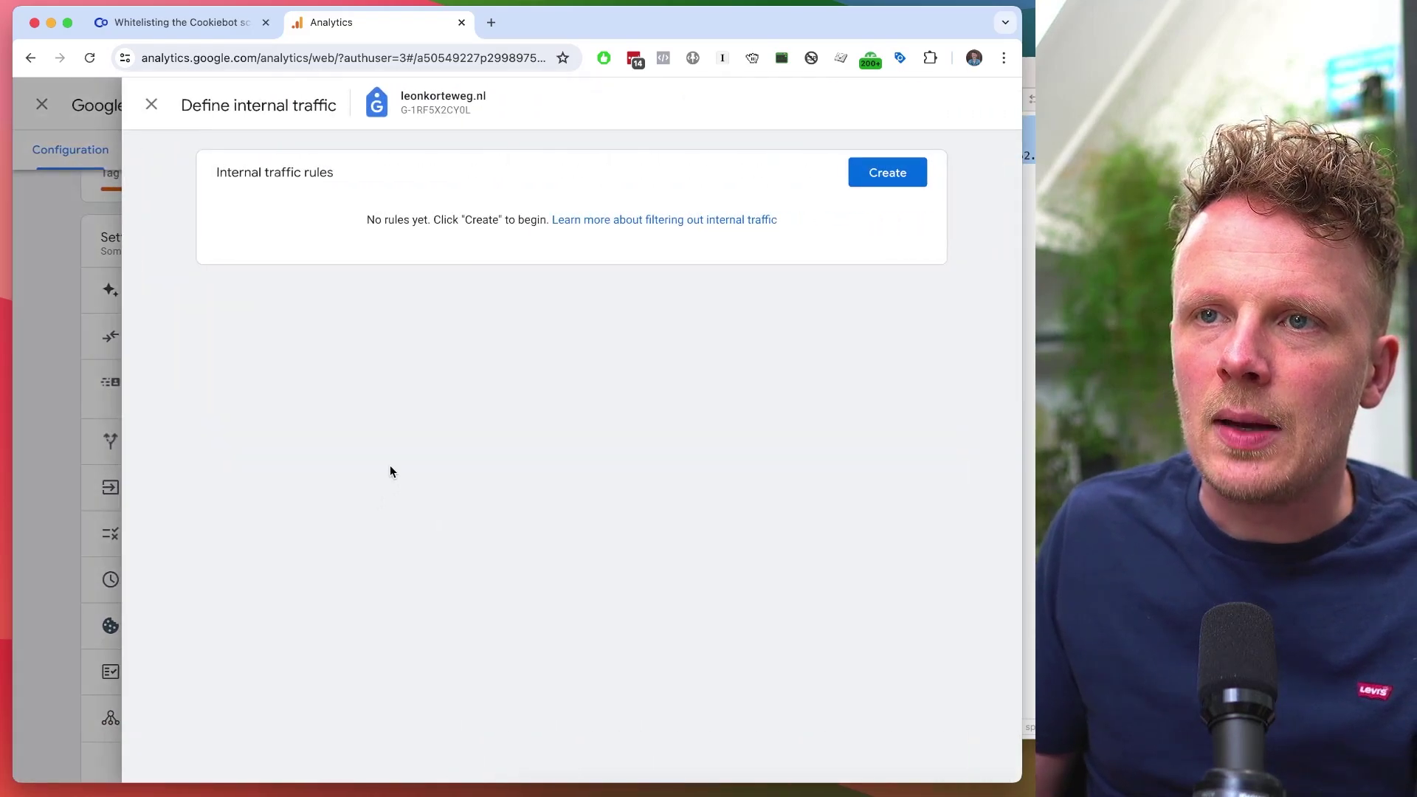
pyautogui.click(888, 175)
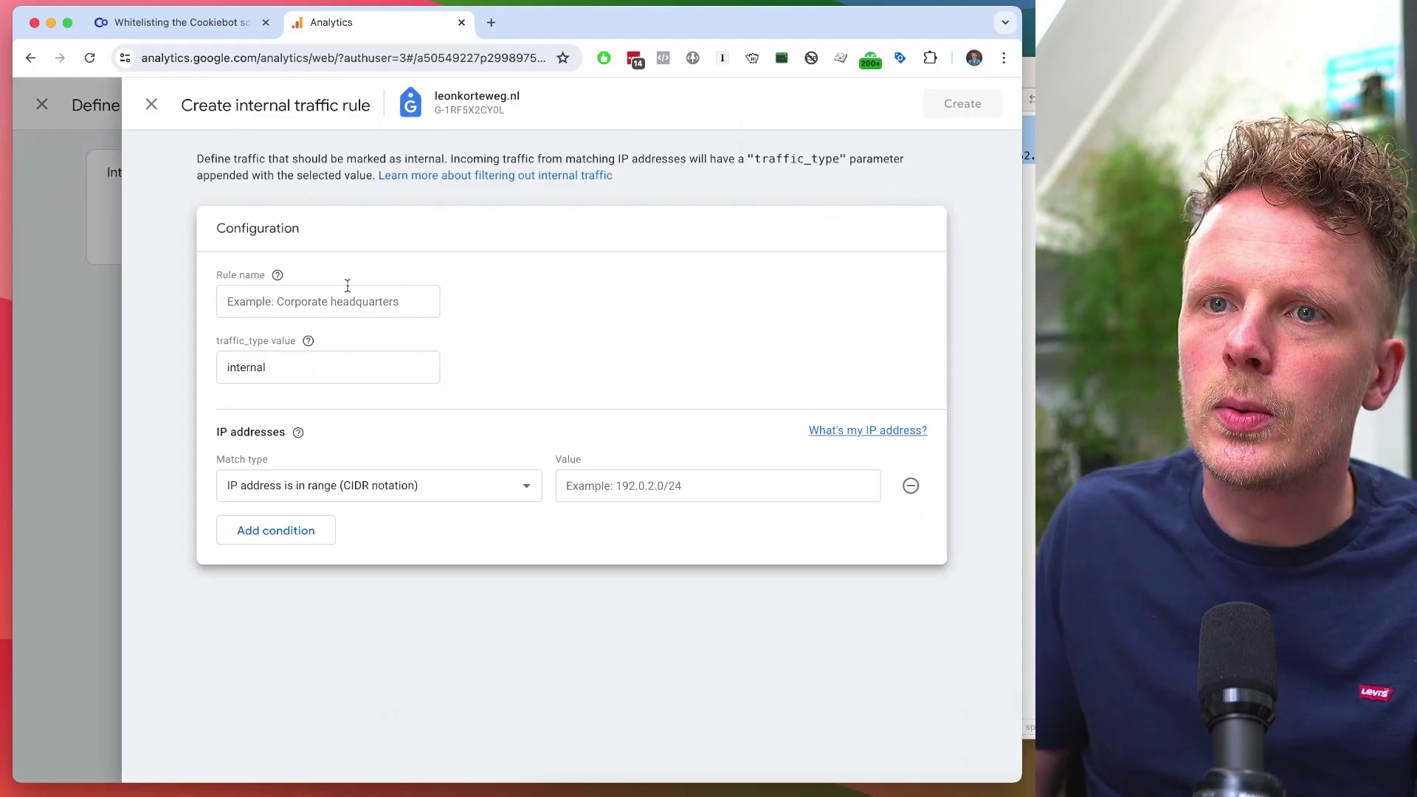
pyautogui.write('Cook')
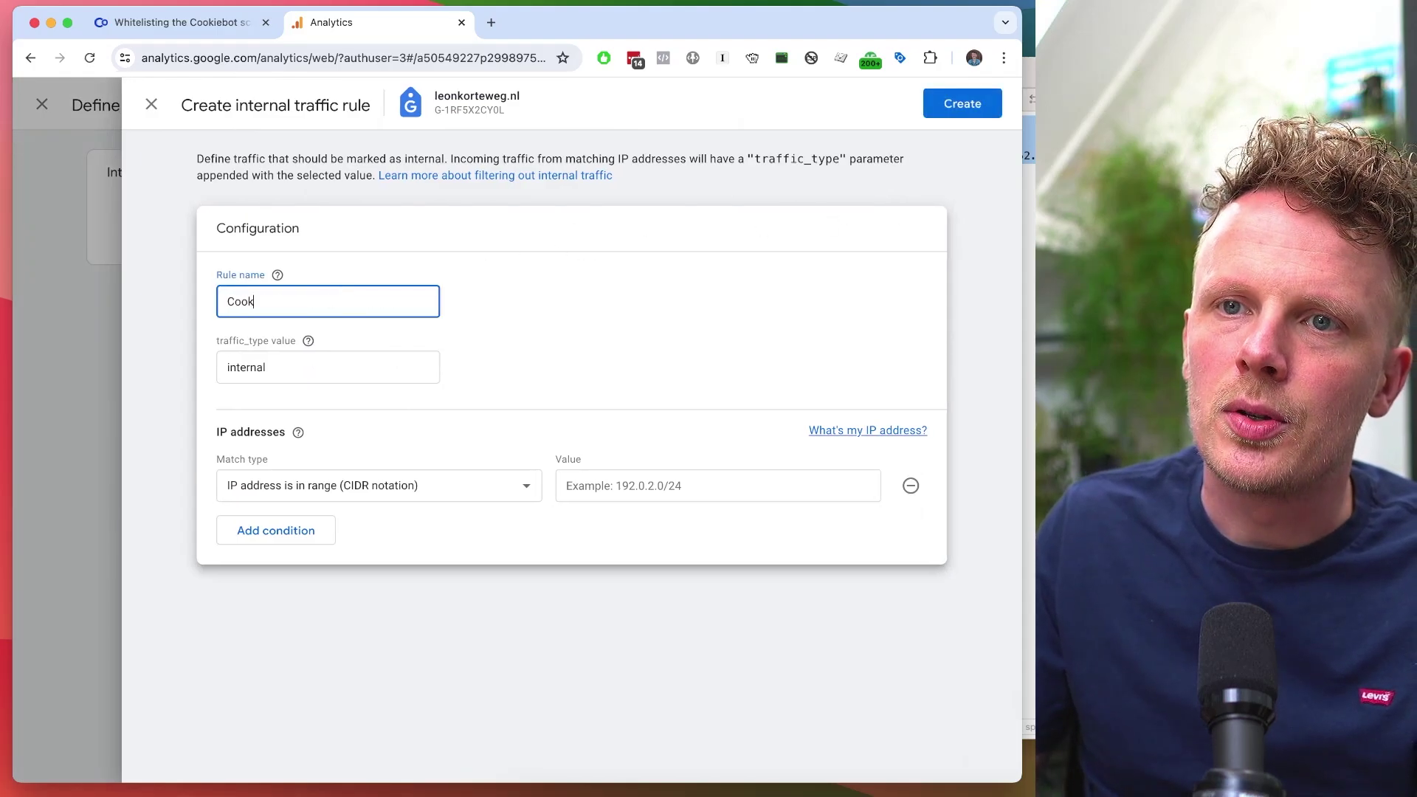
pyautogui.write('iebot')
pyautogui.click(366, 488)
pyautogui.click(379, 510)
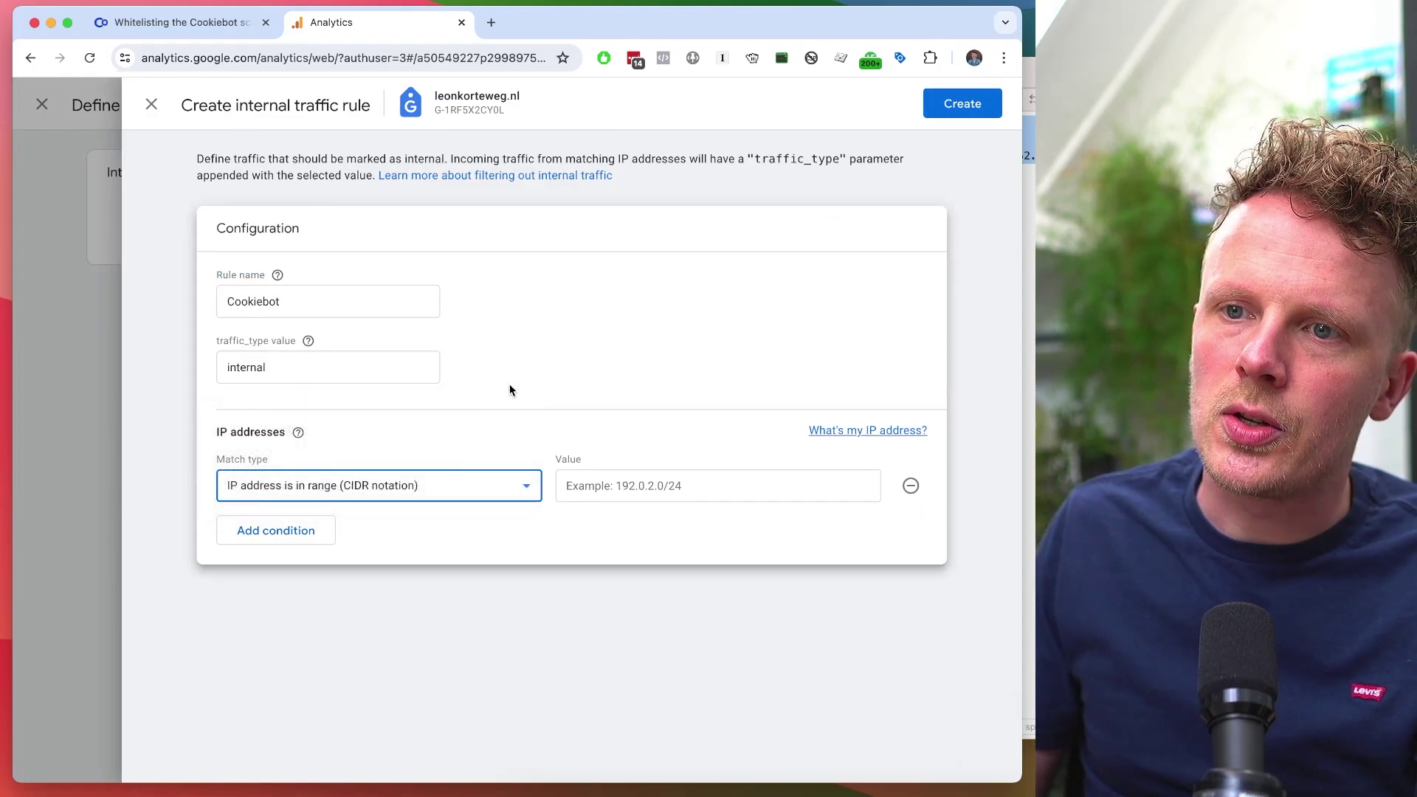
# Paste the pipe-separated scanner IP regex from Nova and save the Cookiebot rule
pyautogui.press('super+Tab')
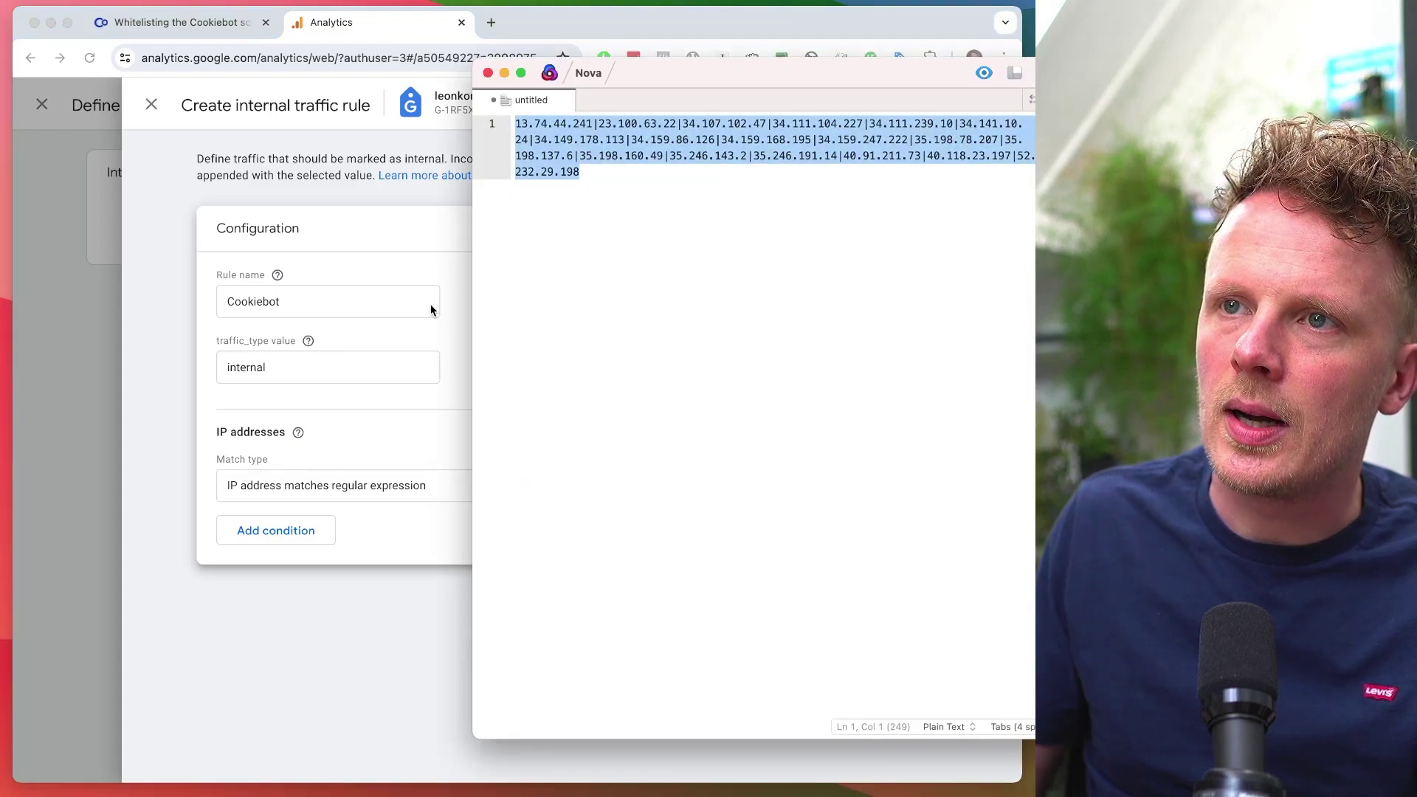
pyautogui.press('super+Tab')
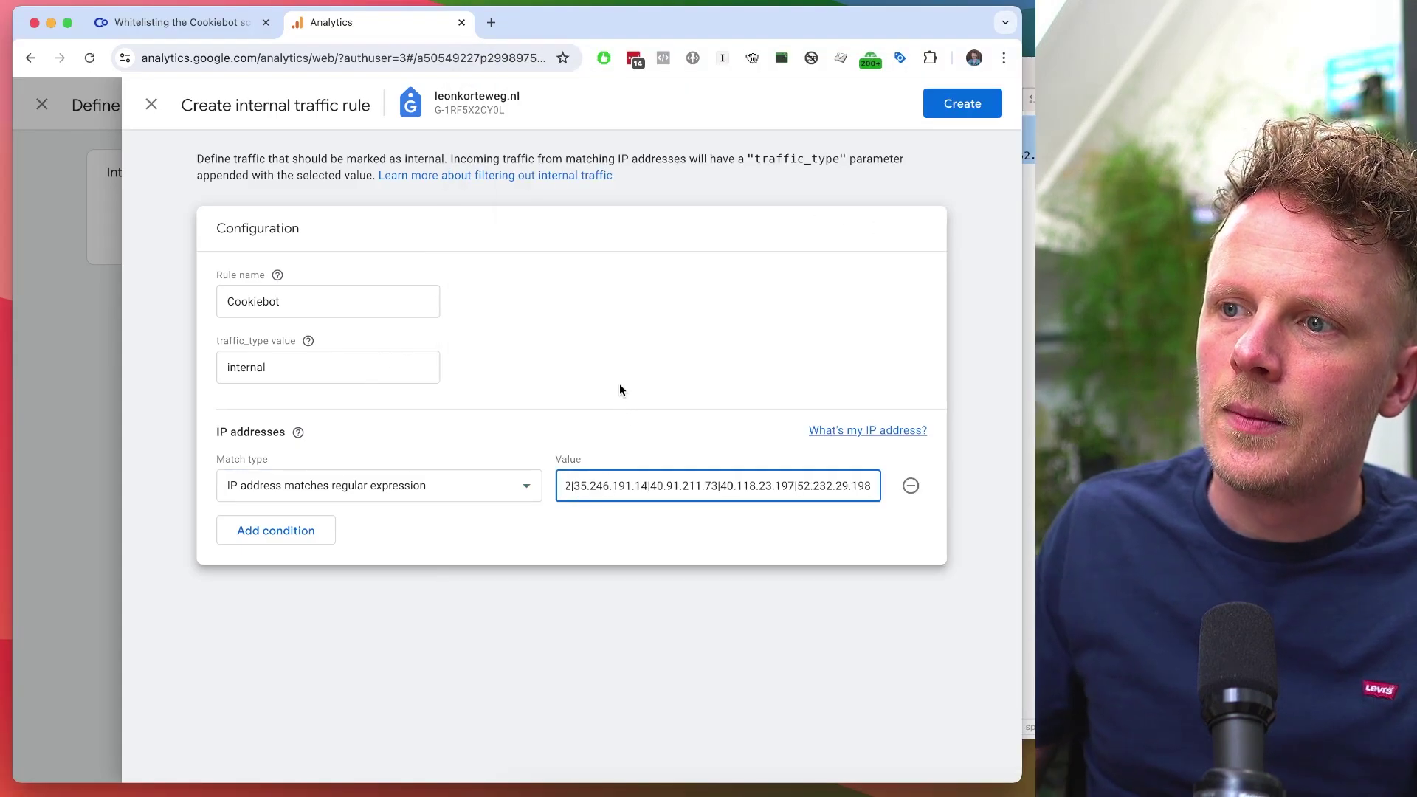
pyautogui.press('super+Left')
pyautogui.click(956, 111)
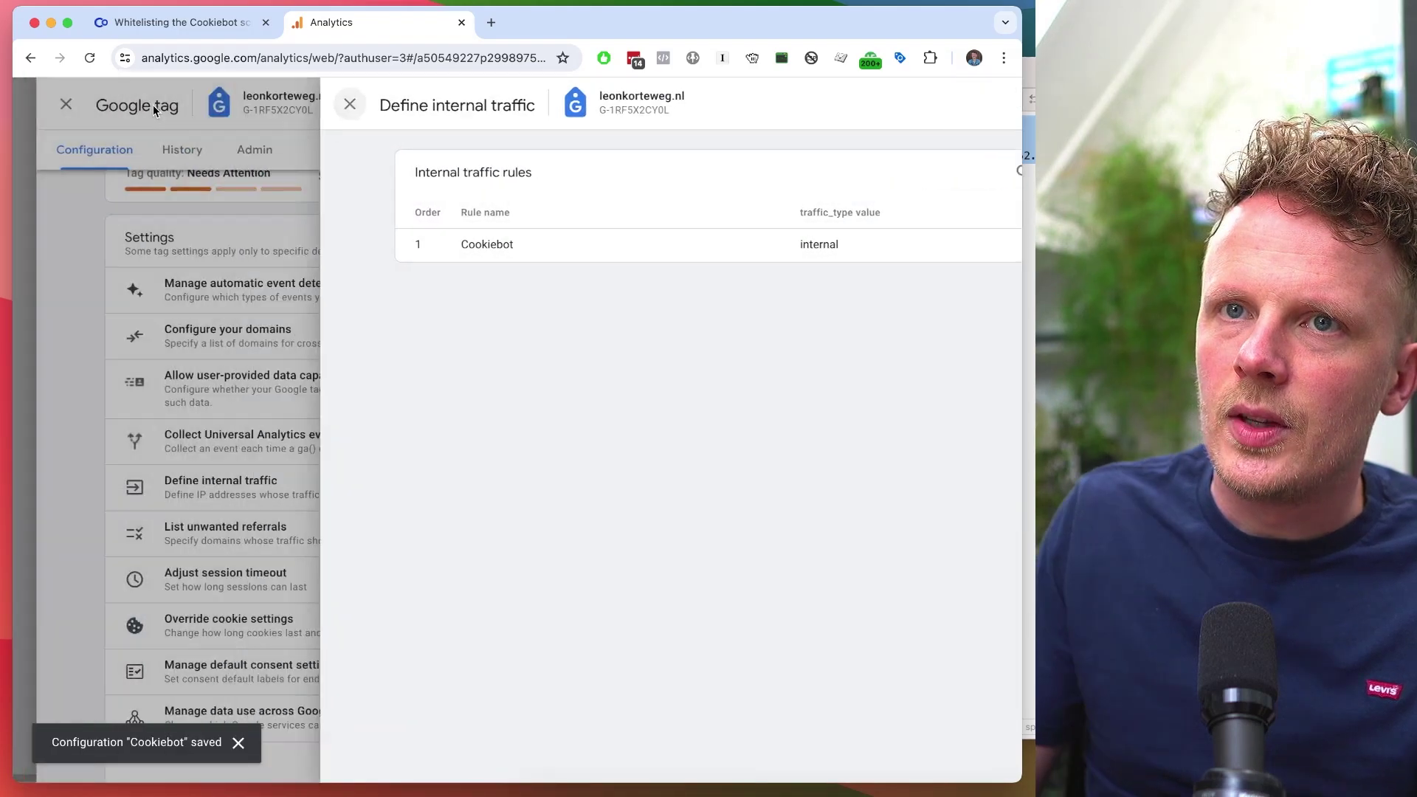
pyautogui.click(155, 107)
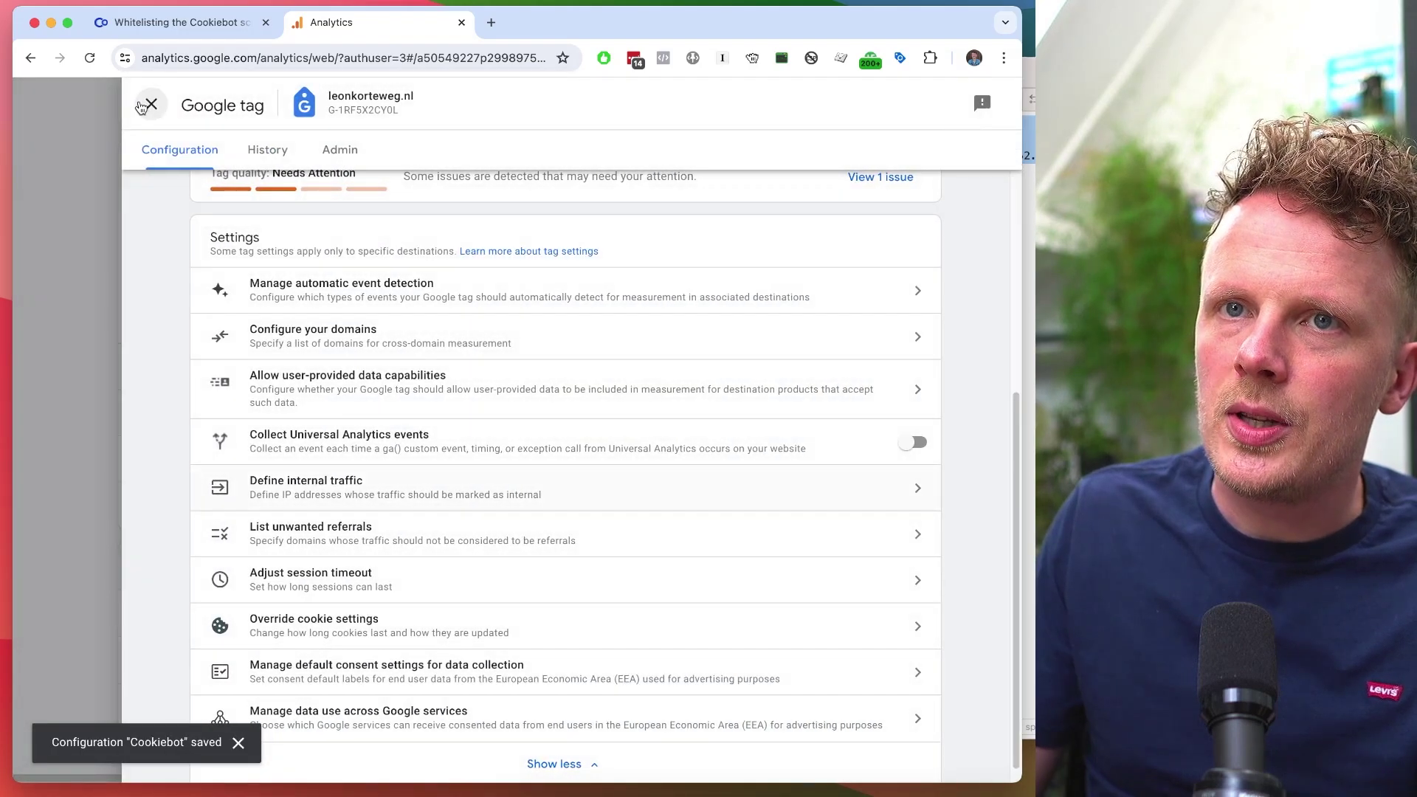
# Go to Admin > Data filters and open the Internal Traffic filter for editing
pyautogui.click(182, 227)
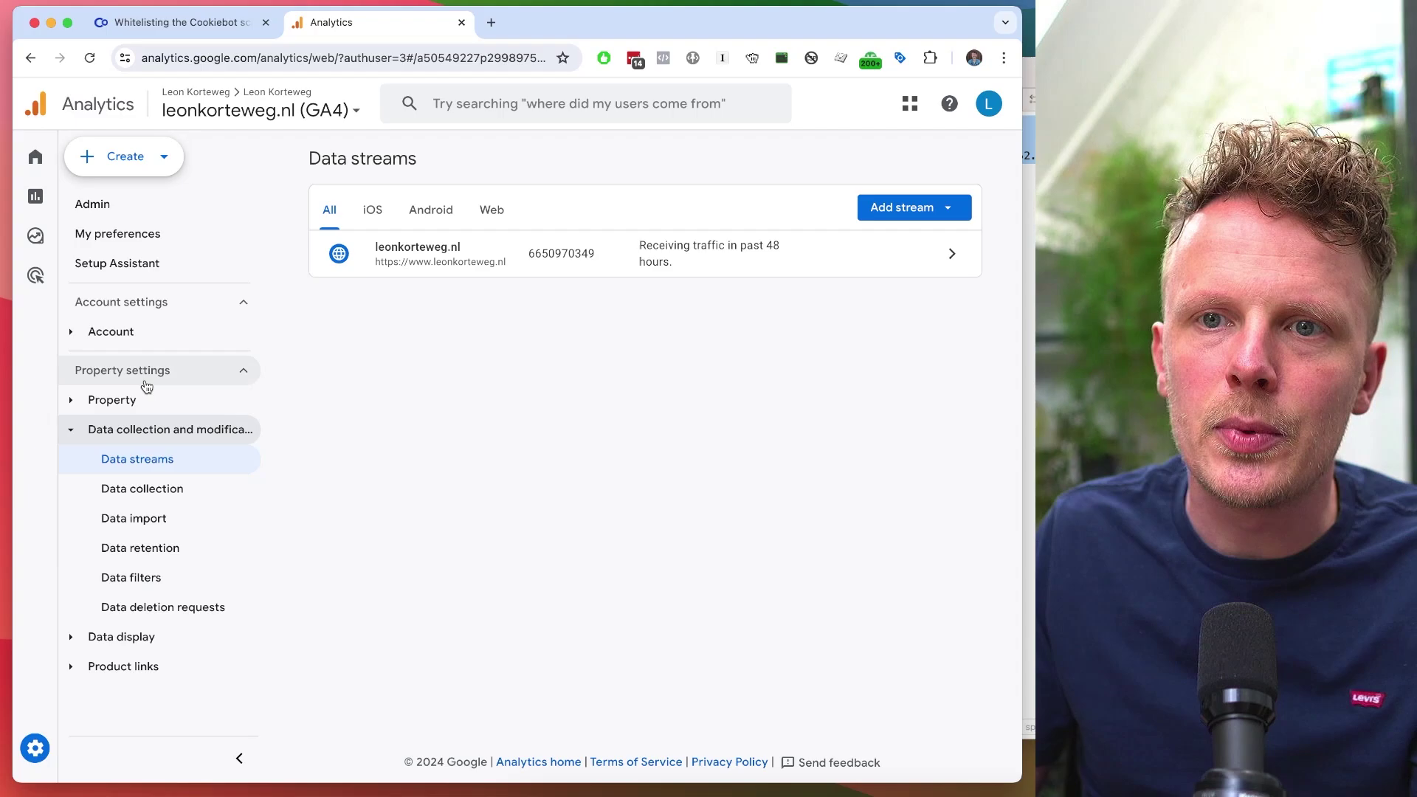
pyautogui.click(34, 747)
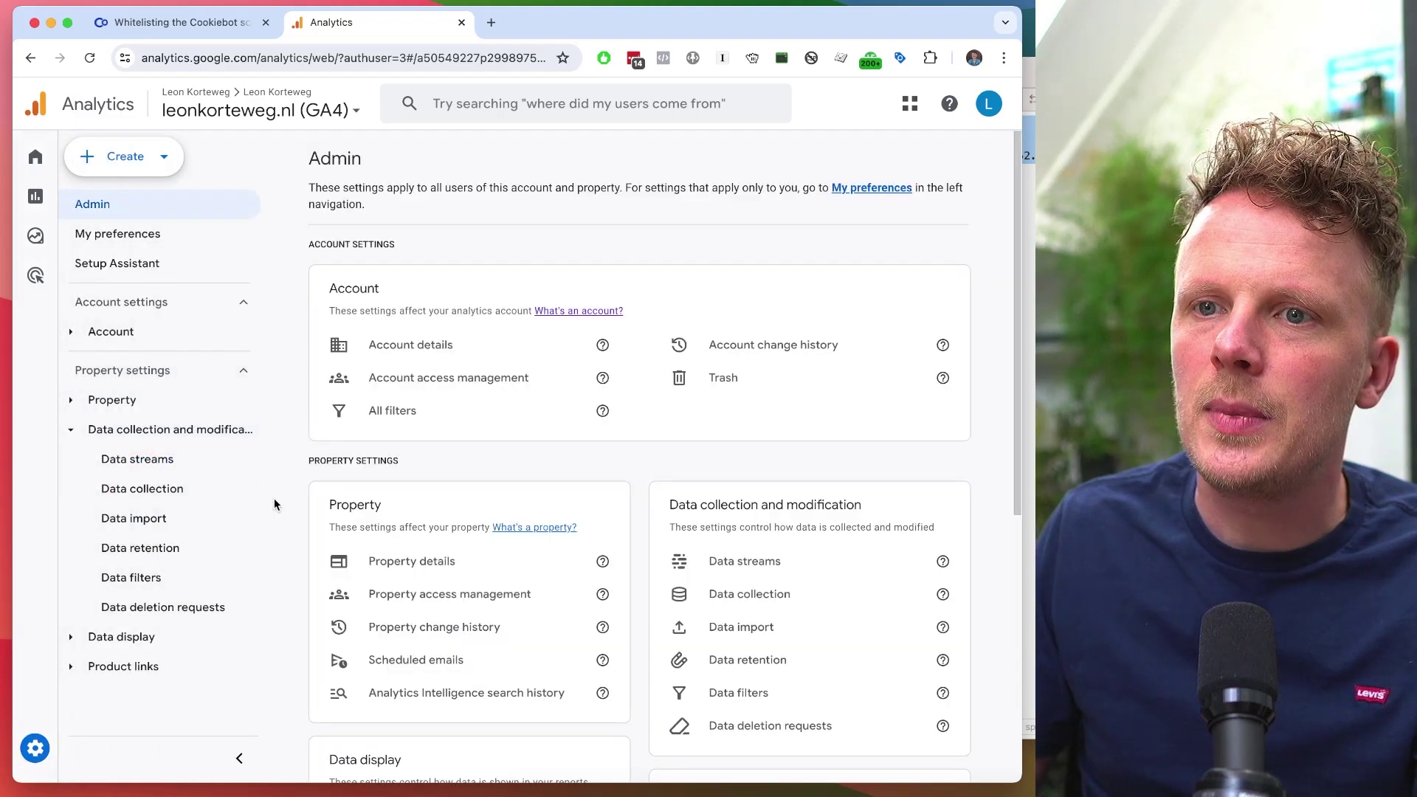
pyautogui.click(738, 693)
pyautogui.click(757, 299)
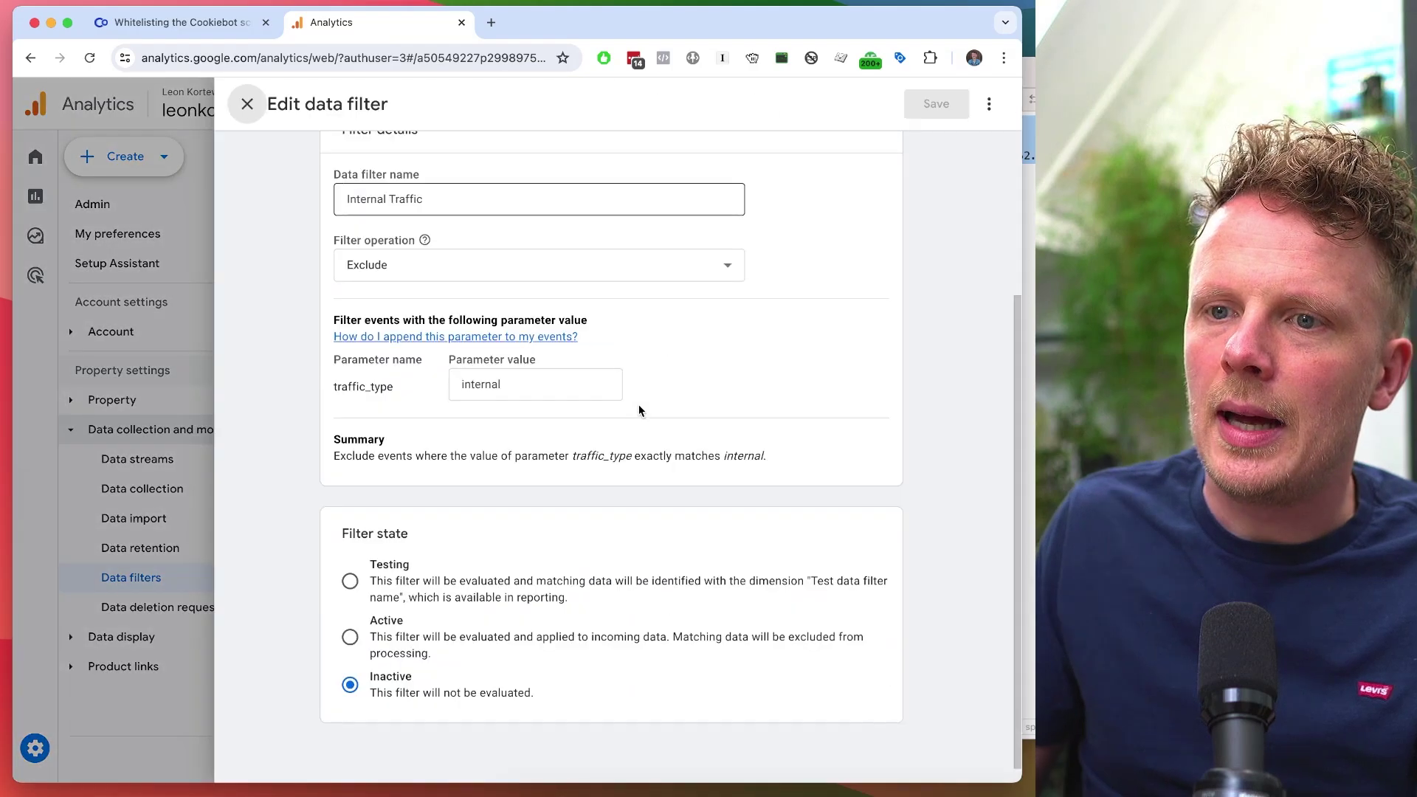
# Set the Internal Traffic filter state to Active, save and confirm activation
pyautogui.click(350, 639)
pyautogui.scroll(3, 578, 516)
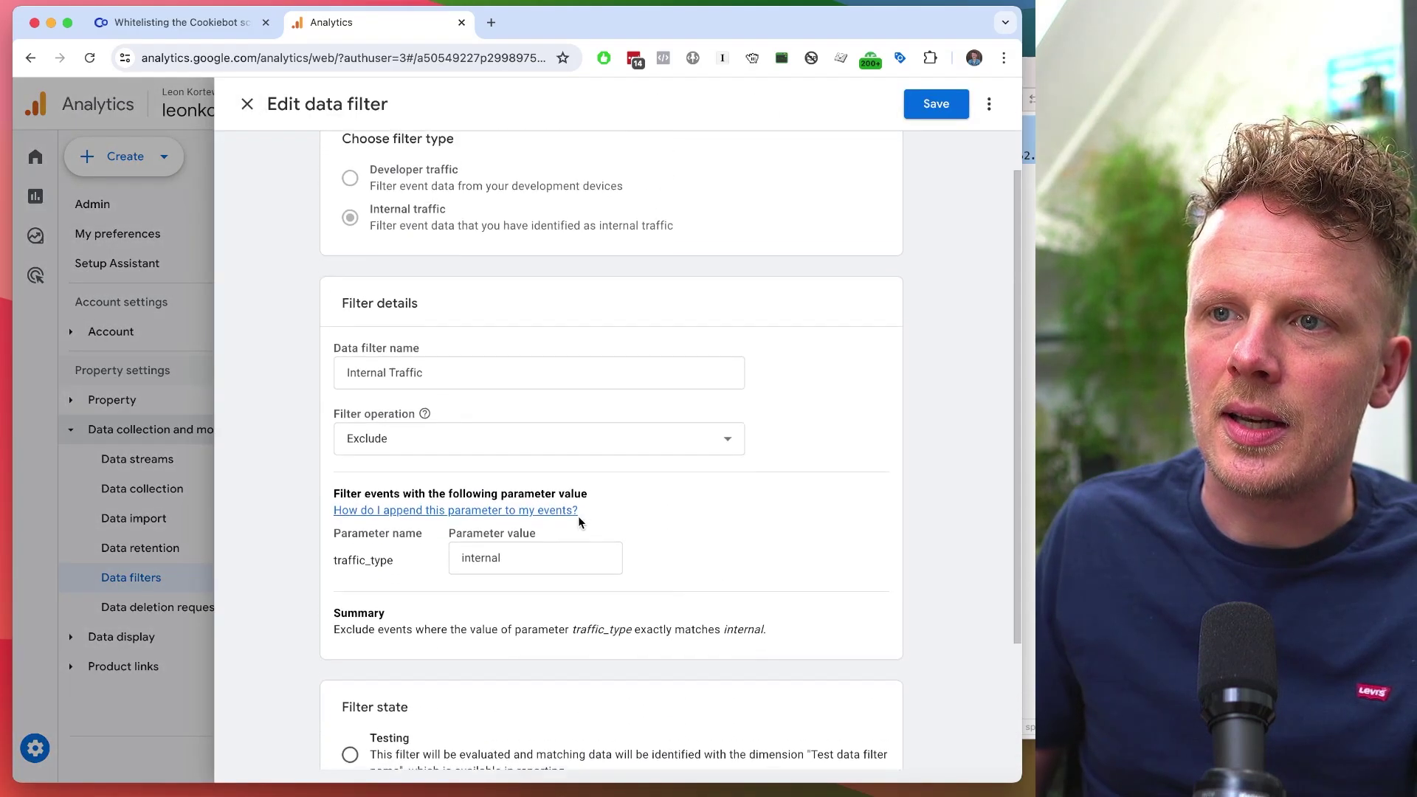
pyautogui.scroll(-2, 490, 657)
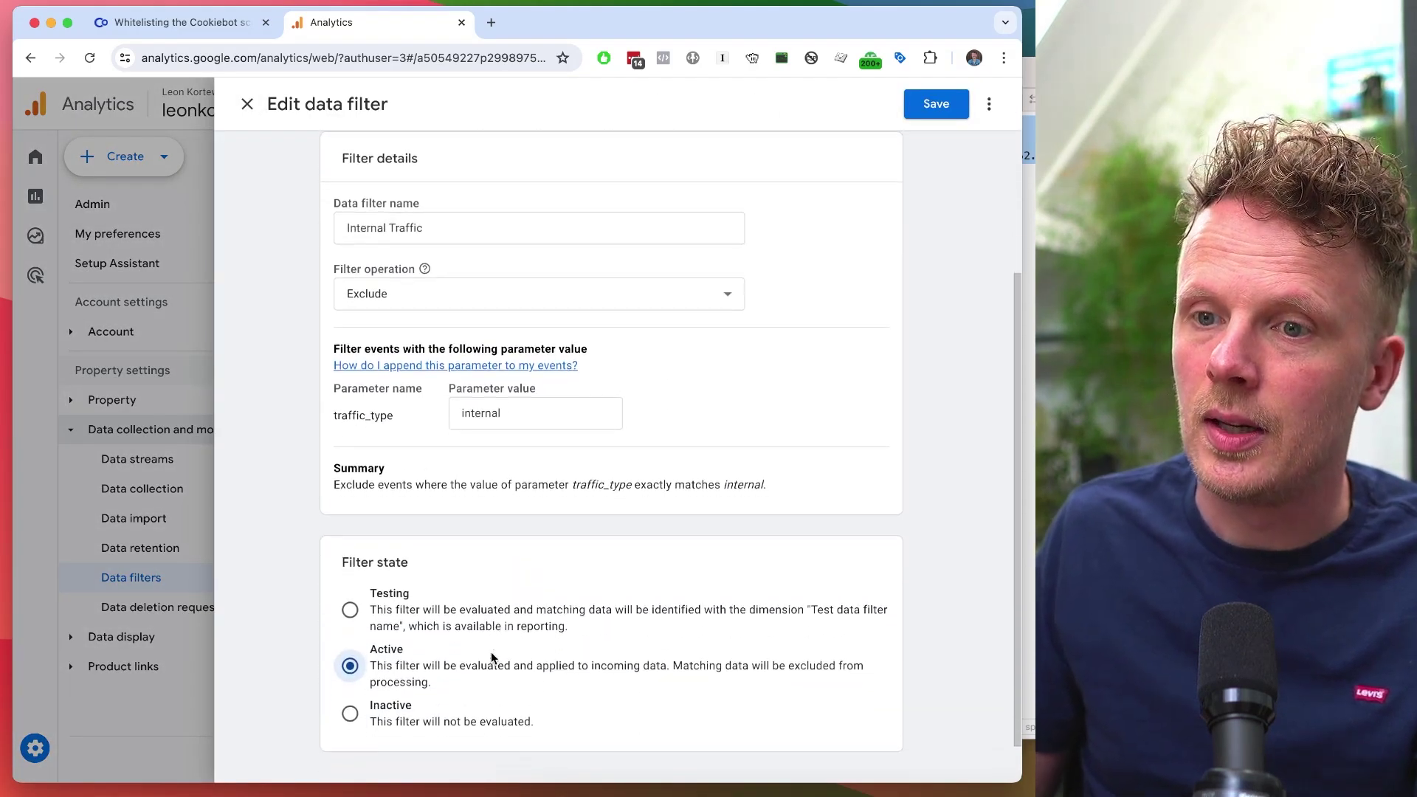
pyautogui.scroll(3, 491, 658)
pyautogui.click(936, 104)
pyautogui.click(710, 493)
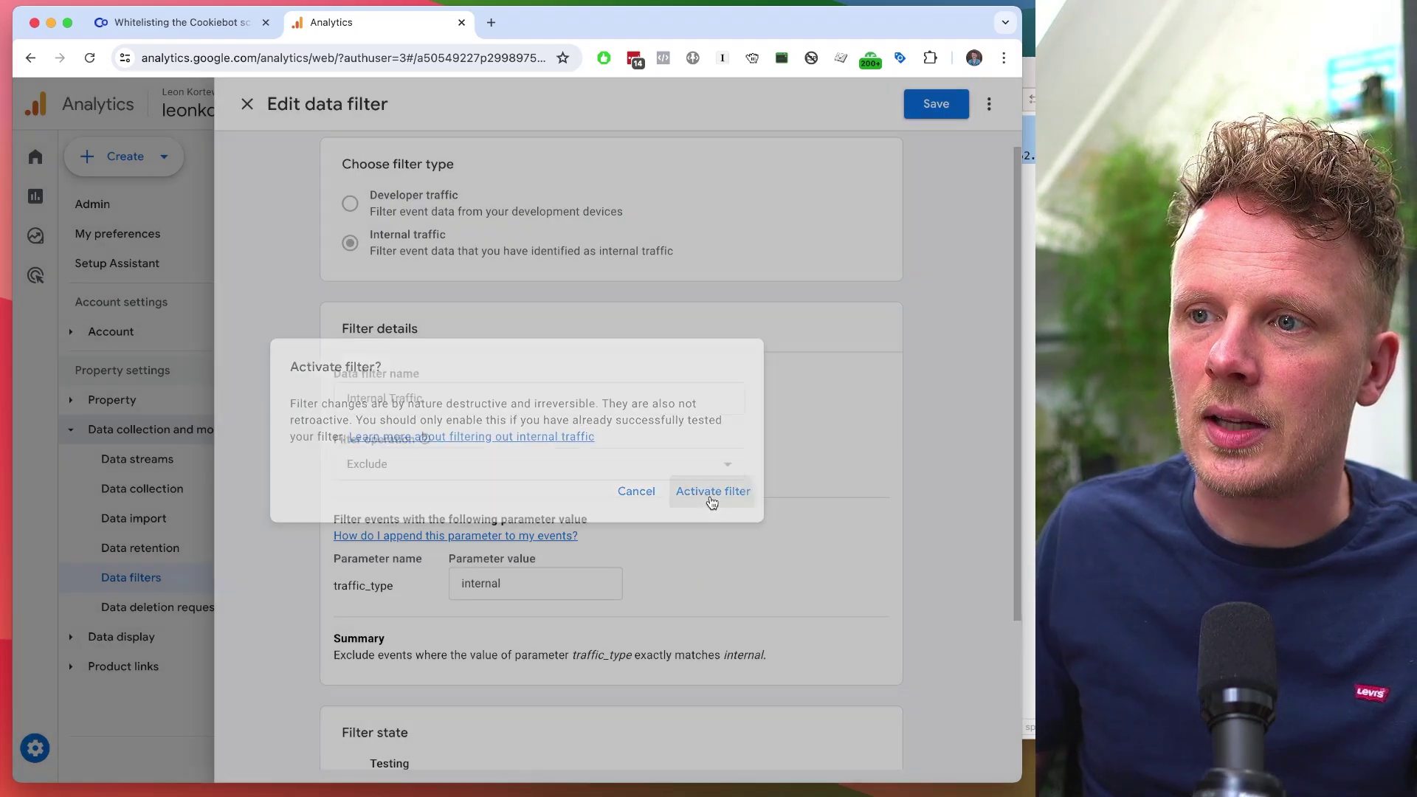